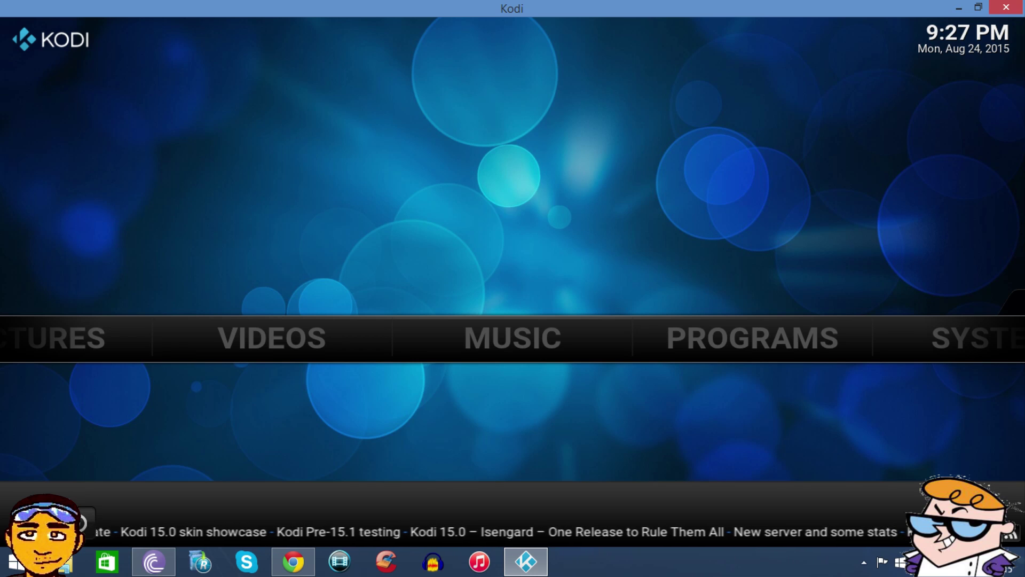
Step: Open the Settings screen of the System section
key(Right)
key(Right)
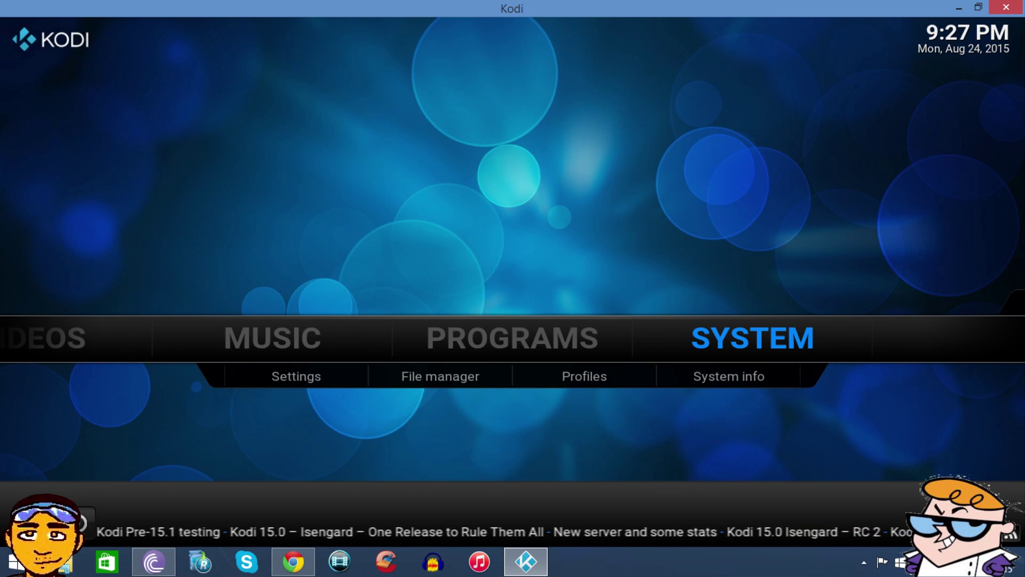
key(Down)
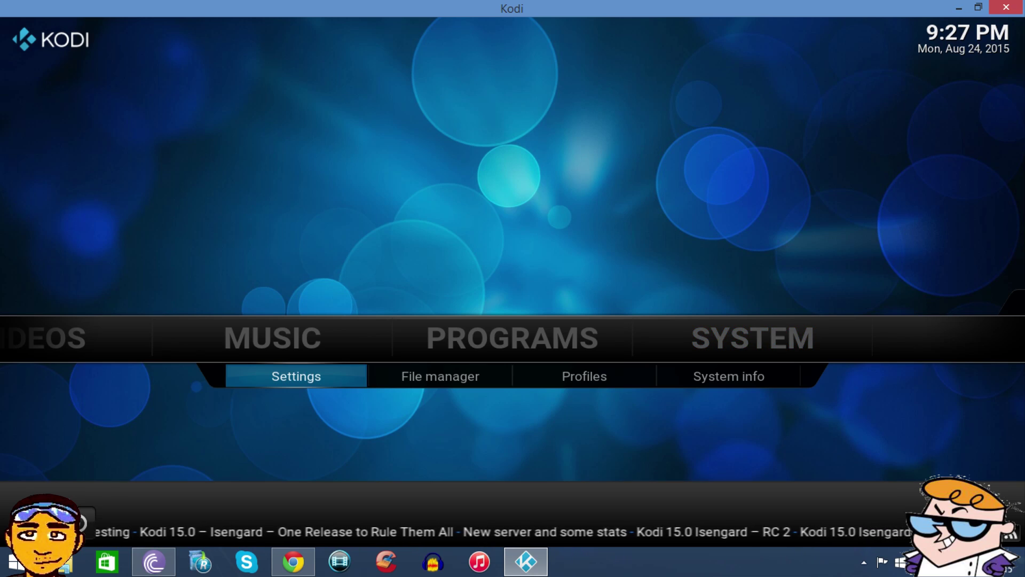
key(Return)
Step: Open the Add-ons settings category and dismiss the first-run help message
key(Down)
key(Down)
key(Down)
key(Down)
key(Down)
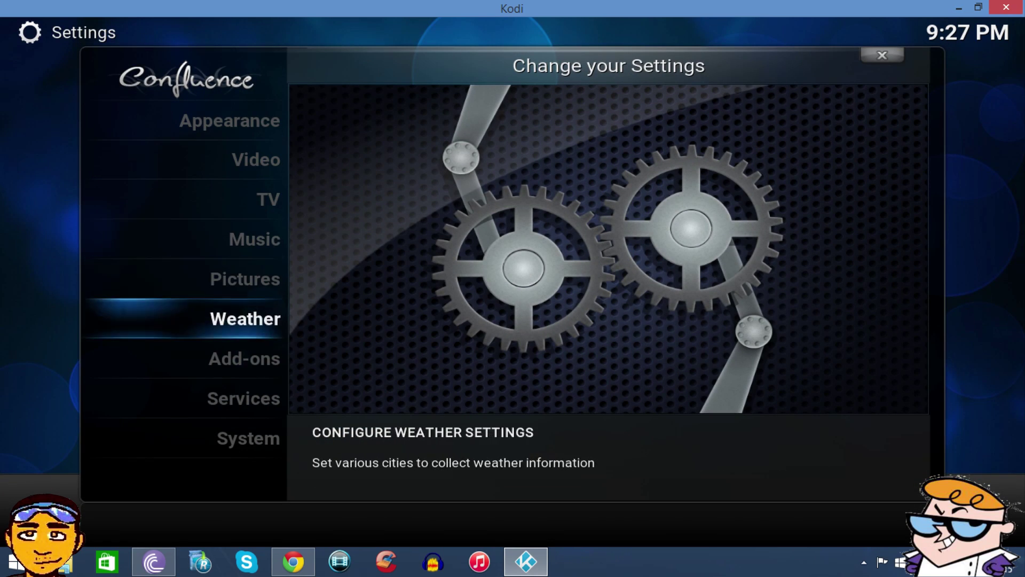
key(Down)
key(Return)
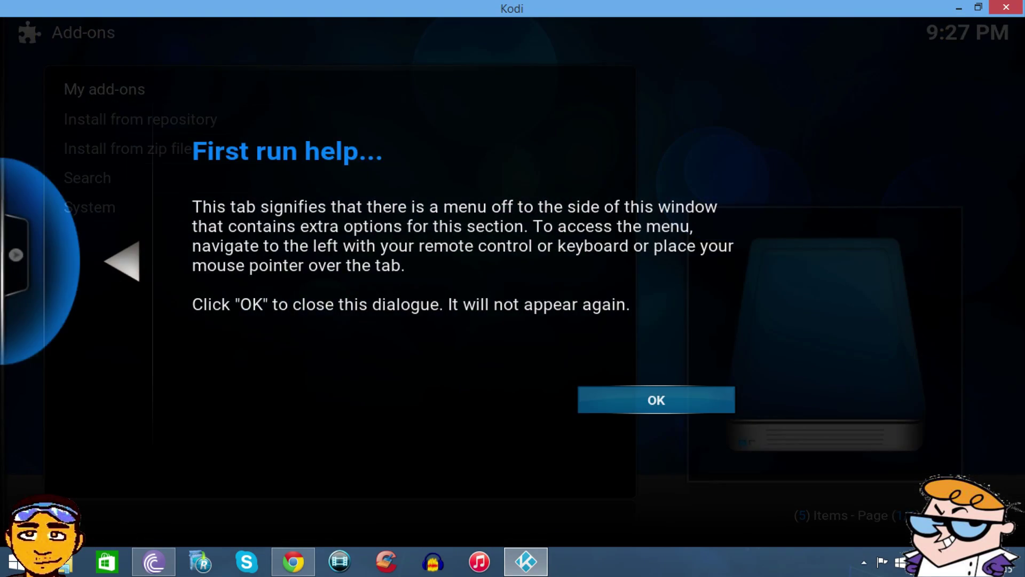
key(Return)
Step: Start installing an add-on from a zip file
key(Down)
key(Down)
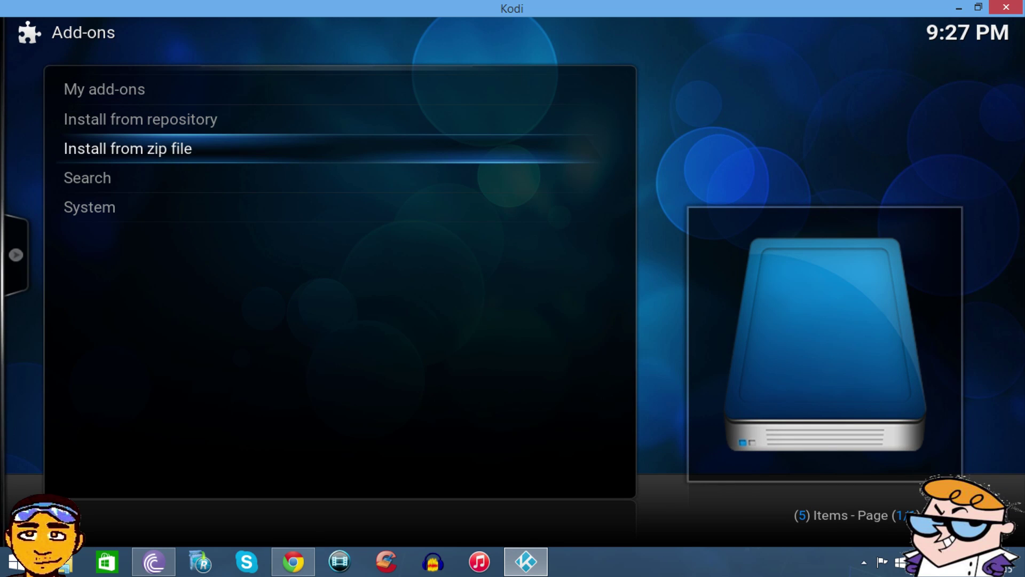
key(Up)
key(Up)
key(Down)
key(Down)
key(Down)
key(Up)
key(Return)
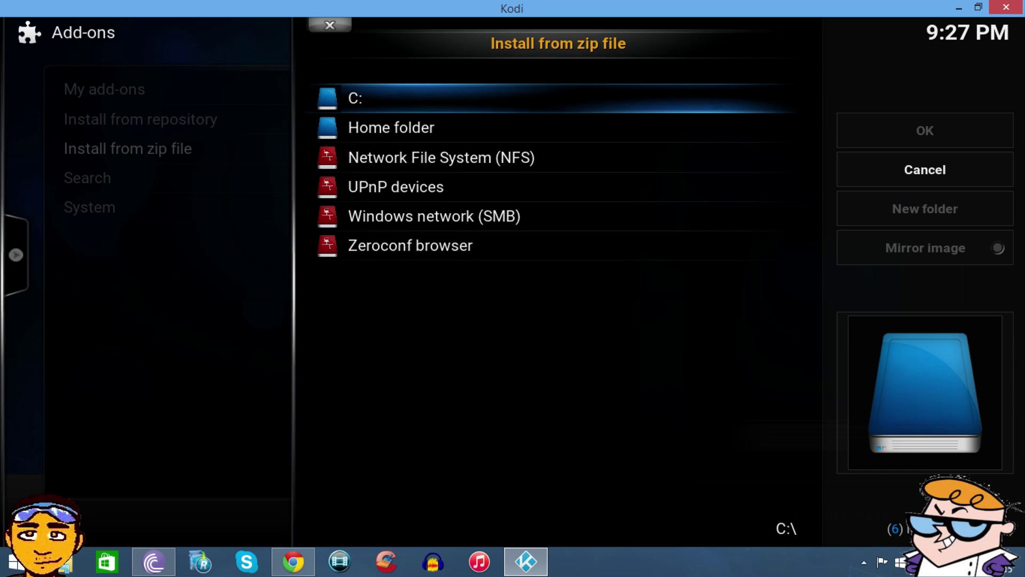
Step: Browse to the Users folder on drive C: in the zip file chooser
key(Return)
key(Down)
key(Down)
key(Down)
key(Down)
key(Down)
key(Down)
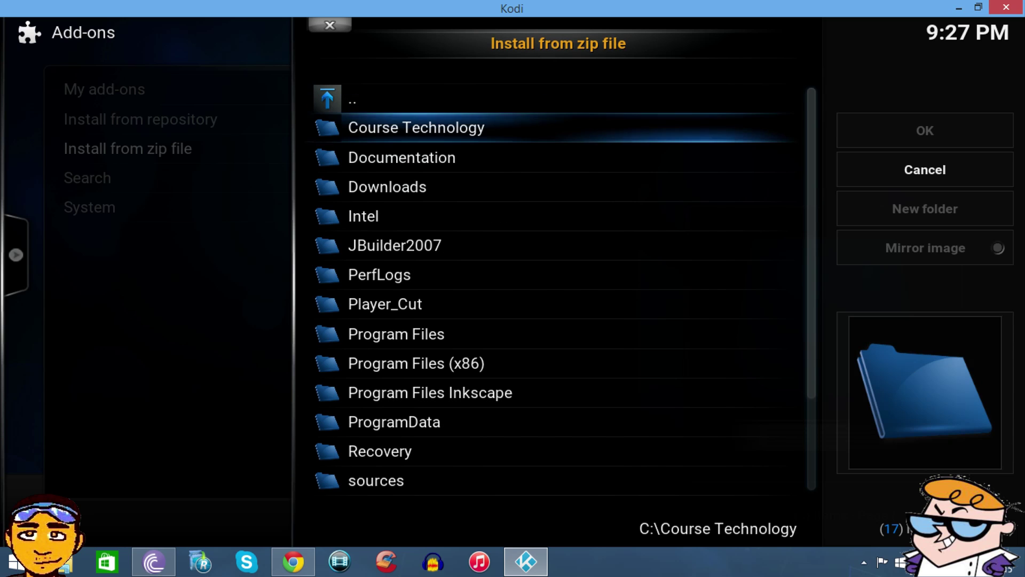
key(Down)
key(Down)
key(Down)
key(Down)
key(Down)
key(Down)
key(Down)
key(Down)
key(Down)
key(Down)
key(Down)
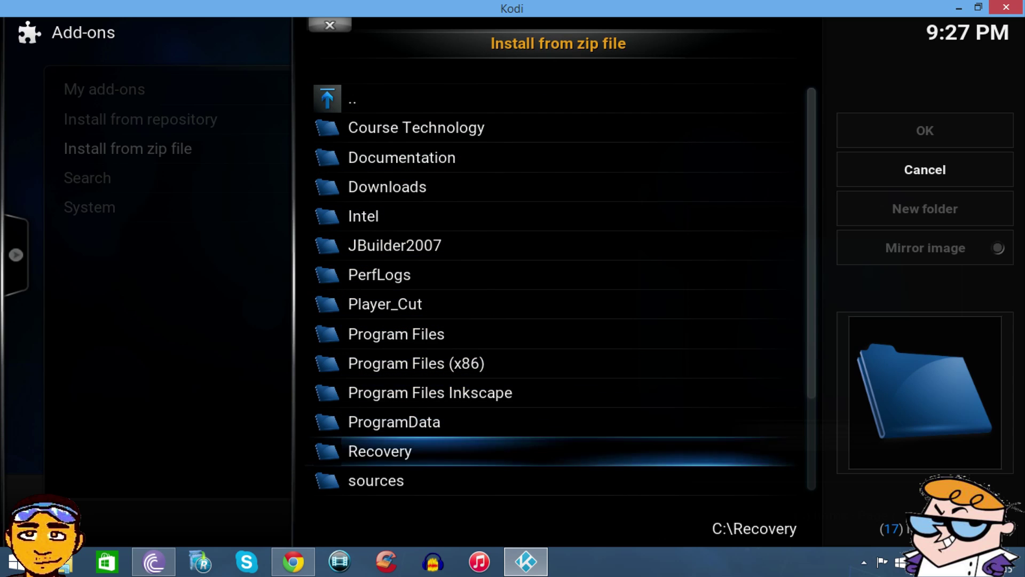
key(Up)
key(Up)
key(Return)
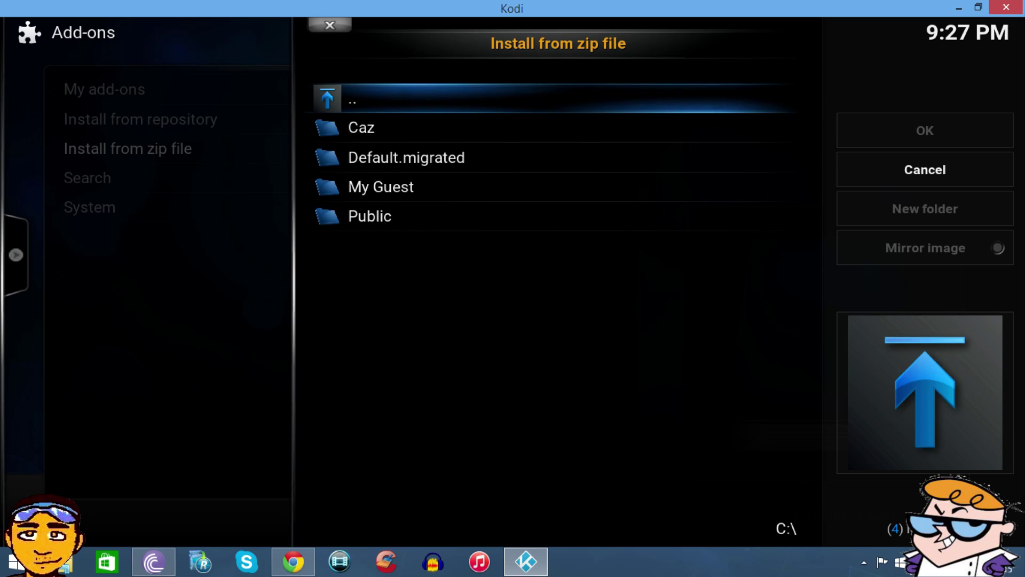
Step: Open the Desktop folder inside the first personal user folder listed
key(Down)
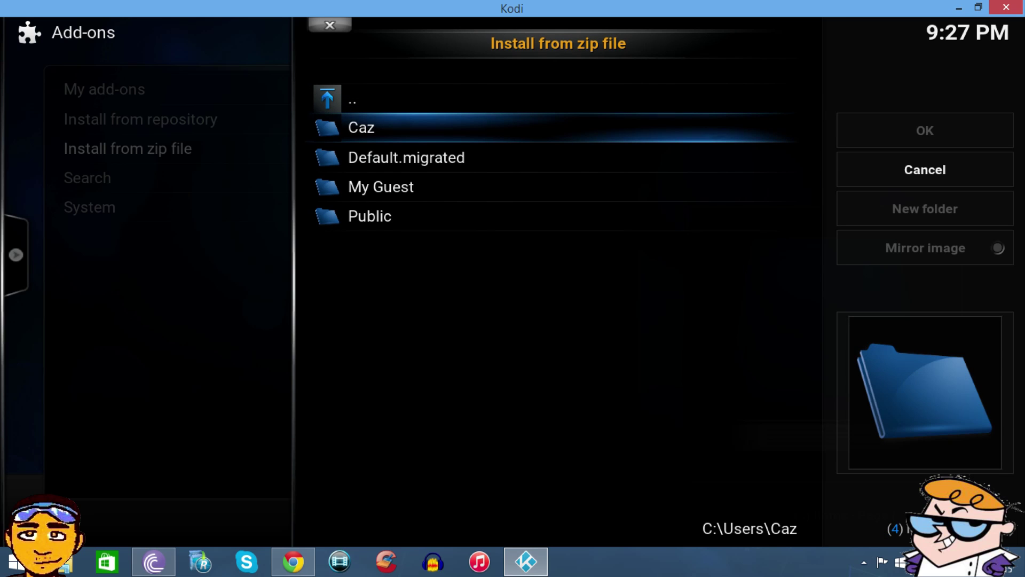
key(Return)
key(Down)
key(Down)
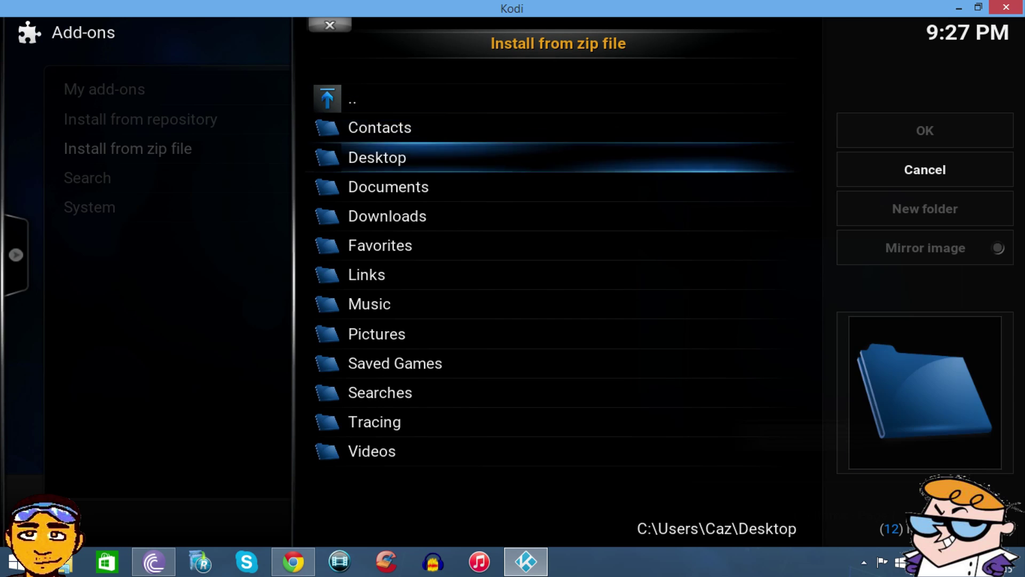
key(Down)
key(Up)
key(Return)
Step: Install the repository.dextertv.zip file from the Desktop folder
key(Down)
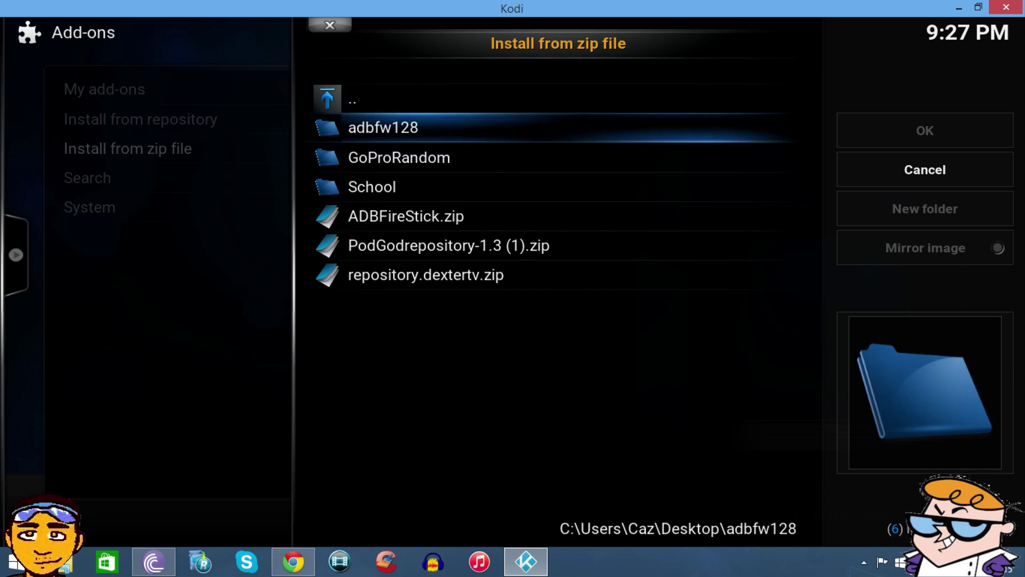
key(Down)
key(Down)
key(Down)
key(Down)
key(Down)
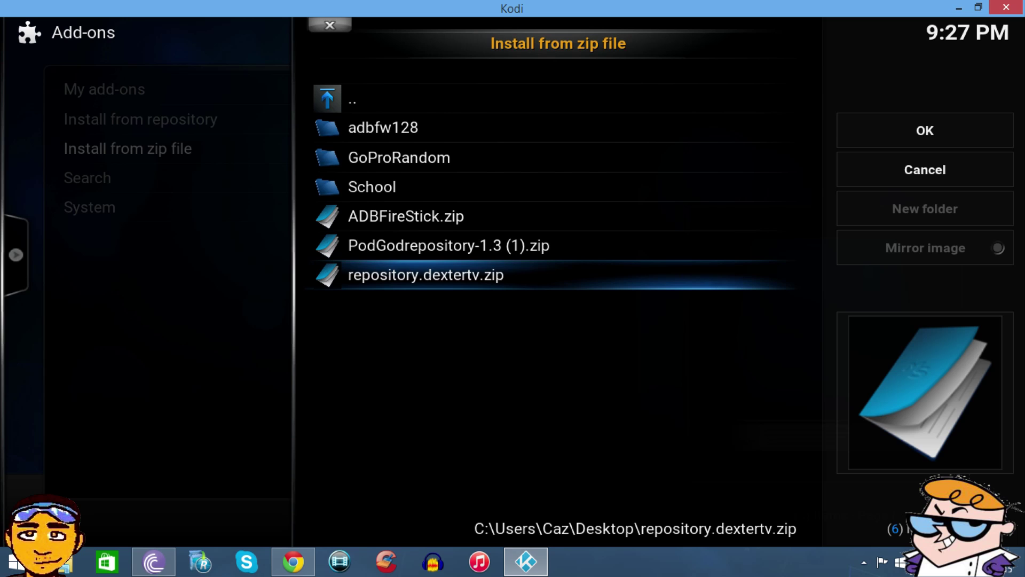
key(Return)
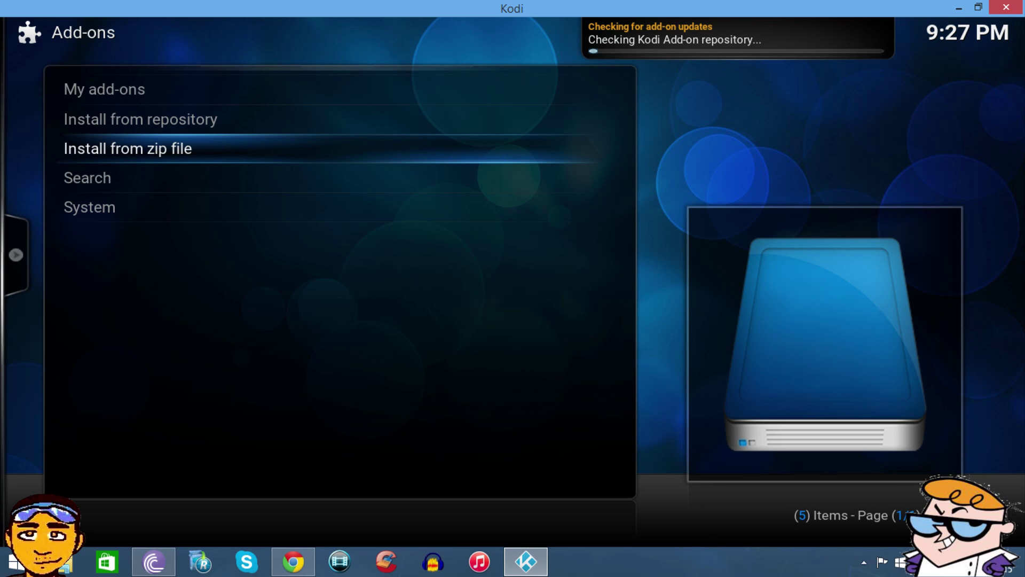
Step: Open the dextertv repo among the repositories available for installing add-ons
key(Up)
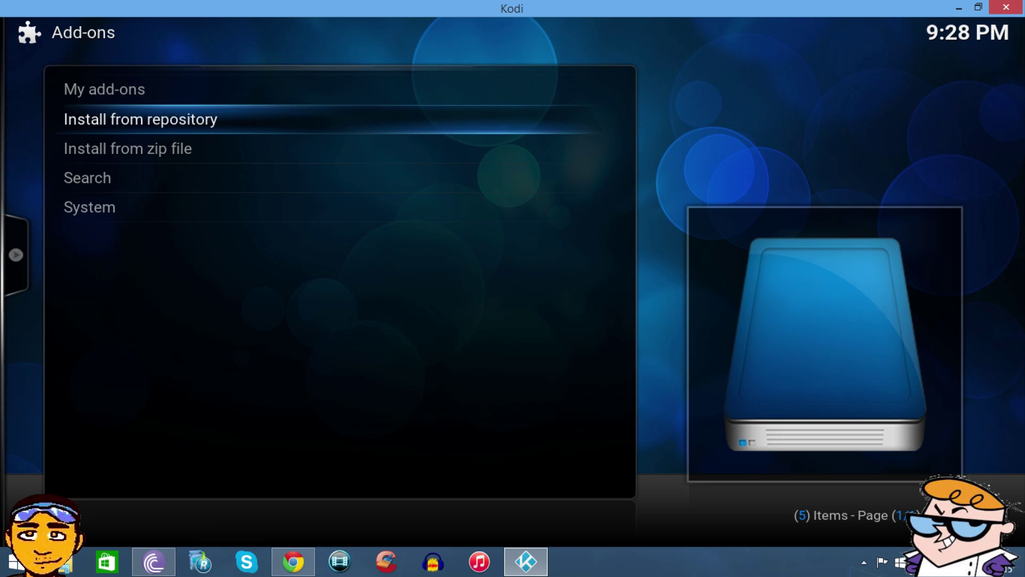
key(Down)
key(Up)
key(Return)
key(Down)
key(Down)
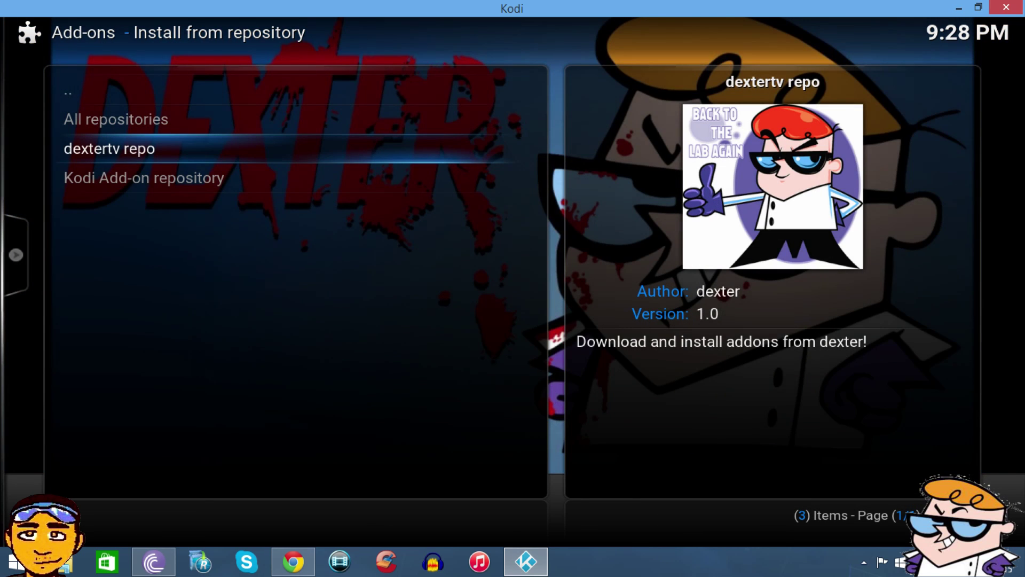
key(Return)
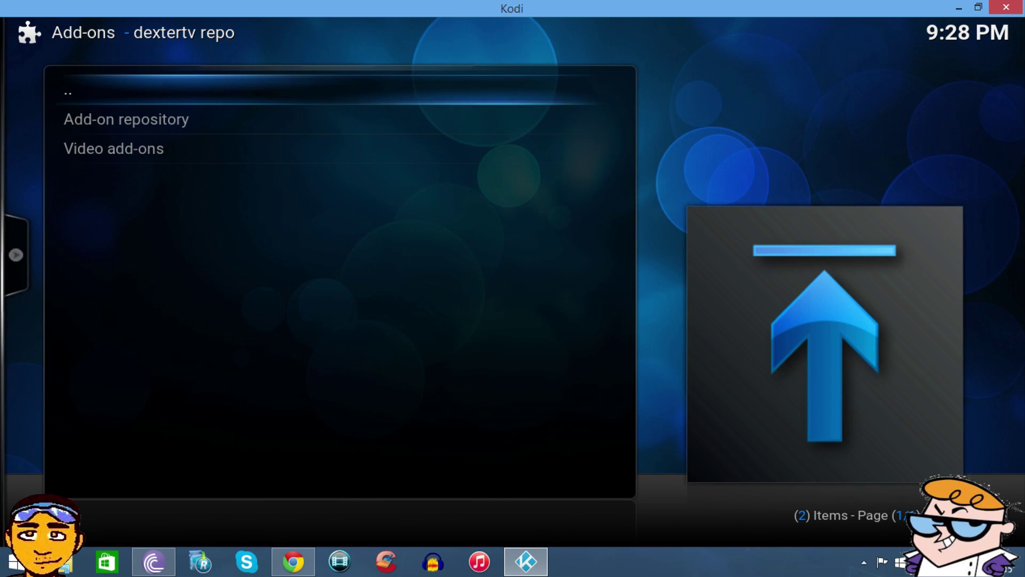
Step: Install the dexterTV add-on from the repository's video add-ons
key(Down)
key(Down)
key(Return)
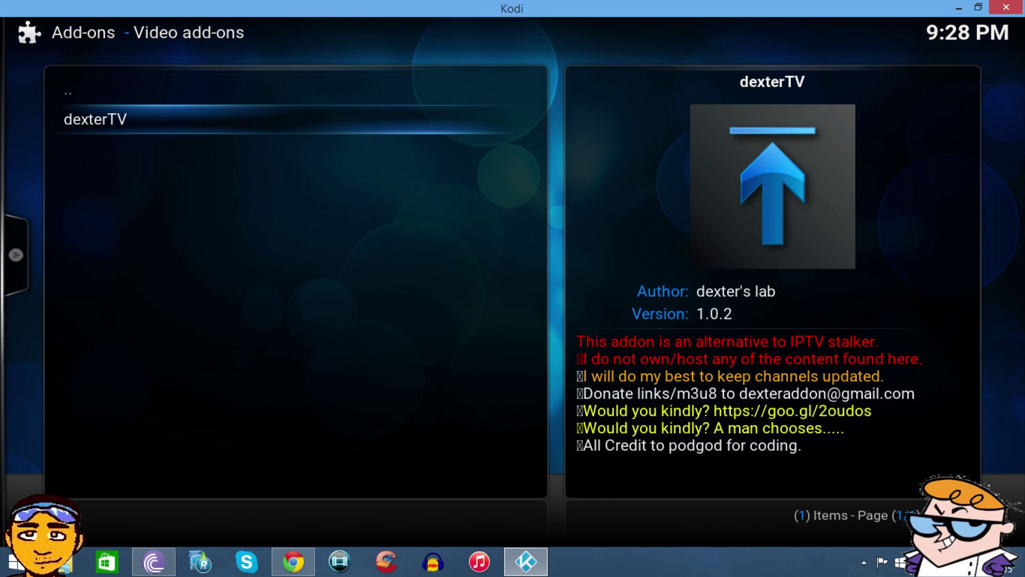
key(Return)
key(Return)
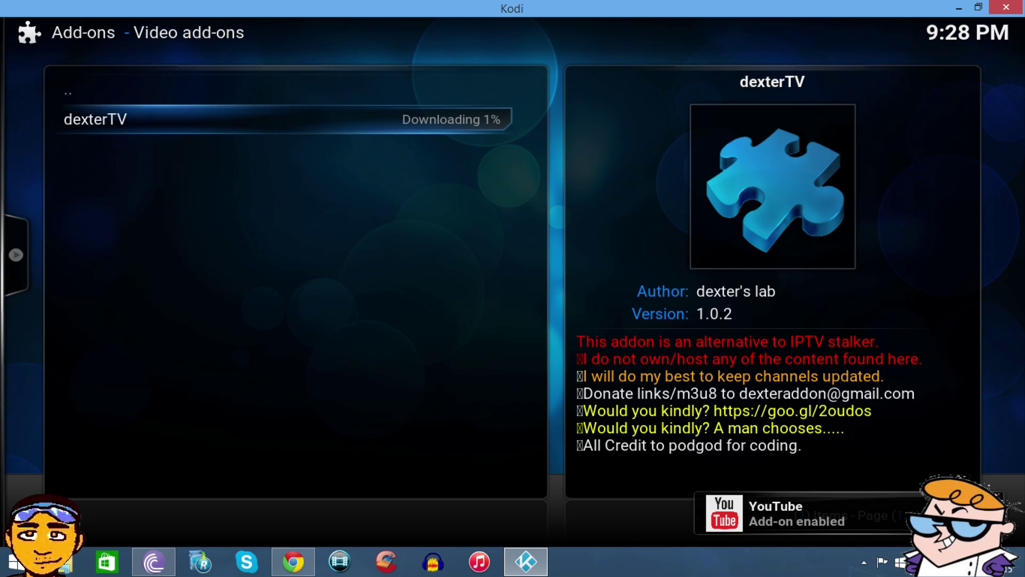
Step: Return to the home screen and open the list of installed video add-ons
key(Escape)
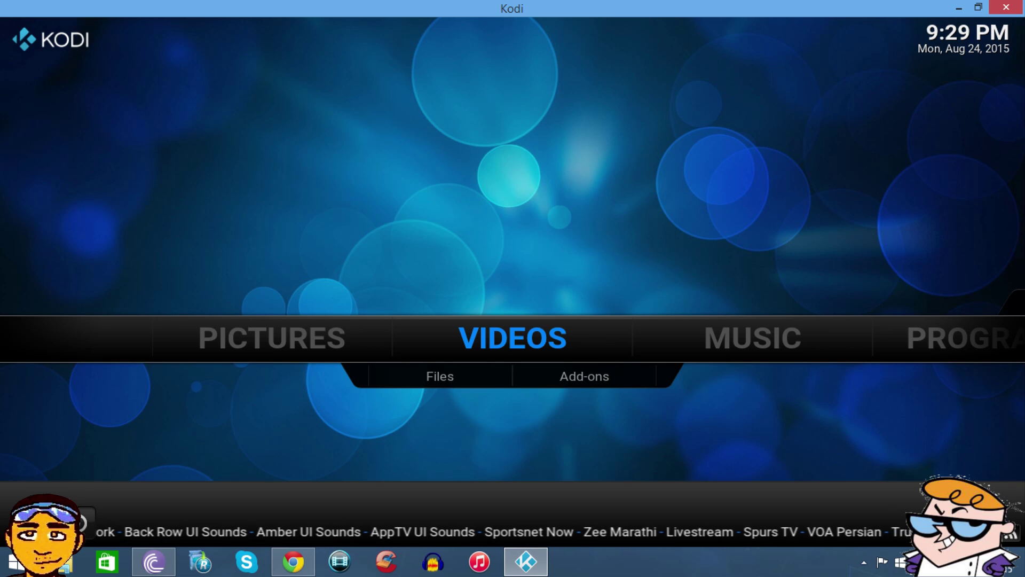
key(Down)
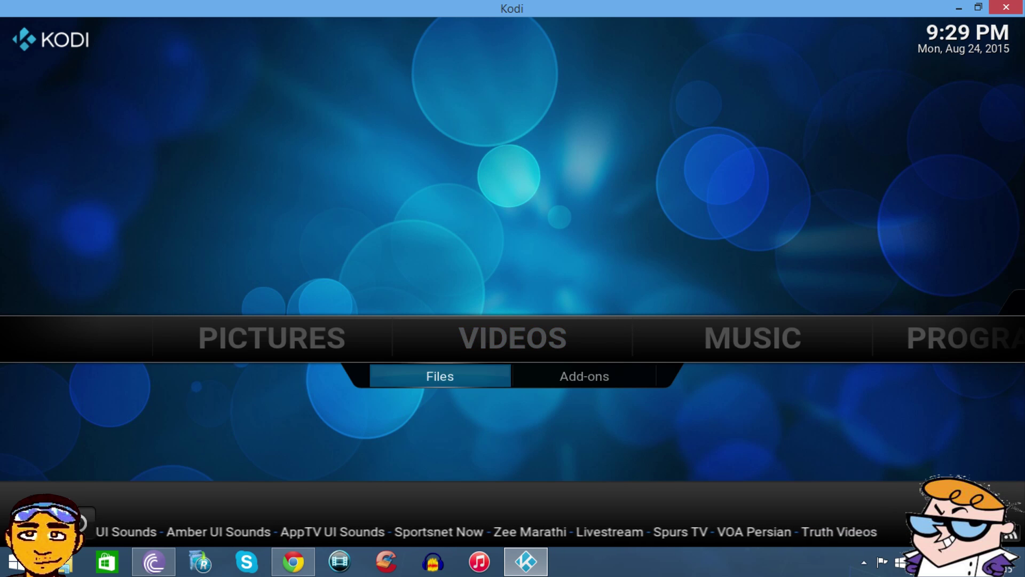
key(Right)
key(Return)
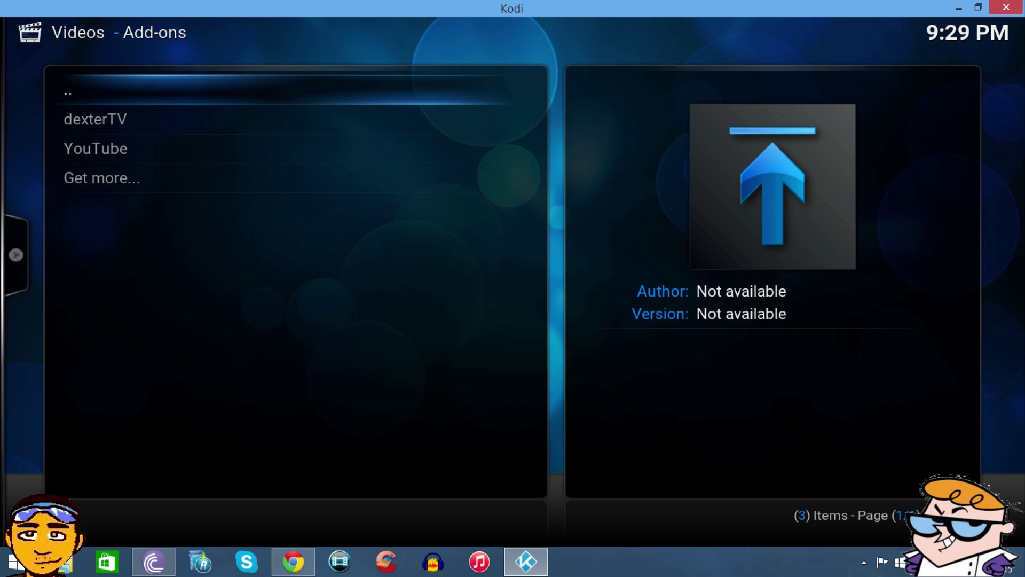
Step: Switch the video add-ons list to a thumbnail view and open dexterTV
key(Left)
key(Return)
key(Return)
key(Return)
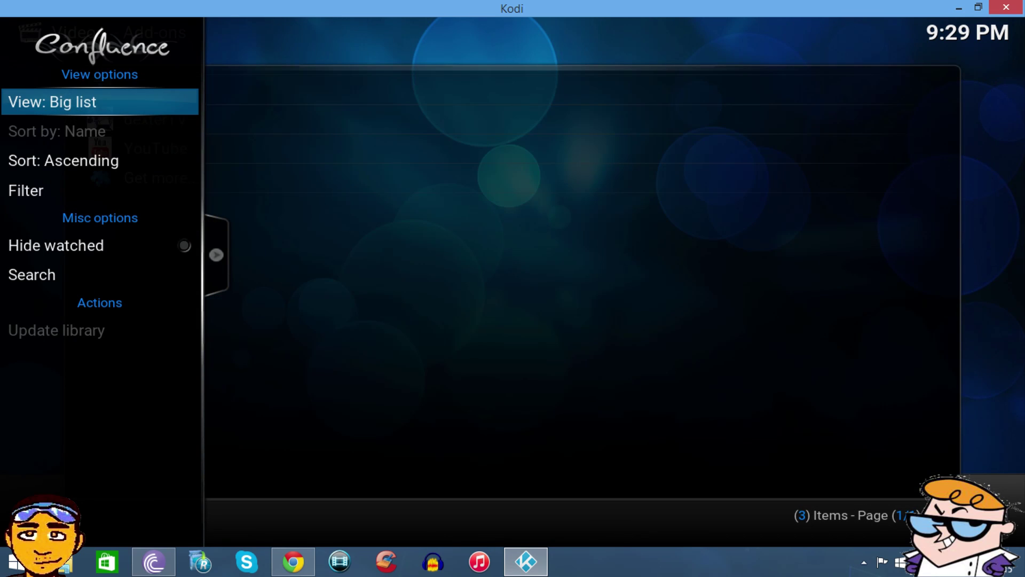
key(Return)
key(Right)
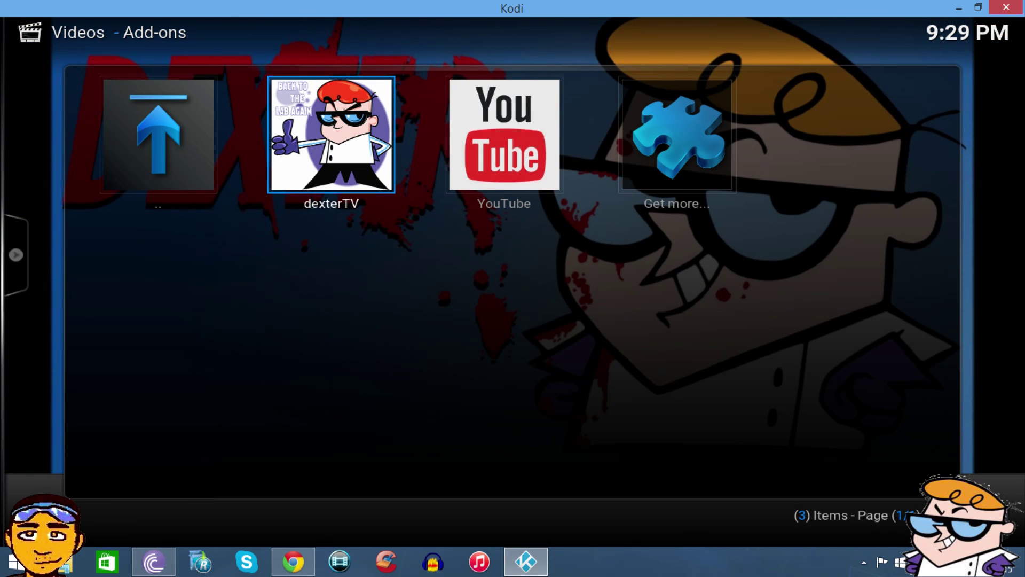
key(Return)
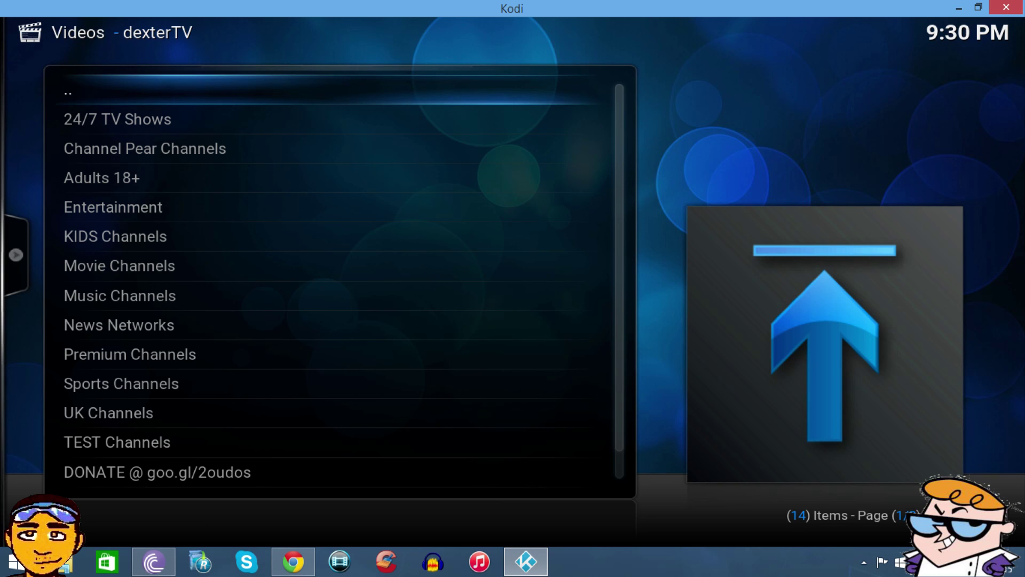
Step: Look through dexterTV's channel categories down to the end of the list
key(Down)
key(Down)
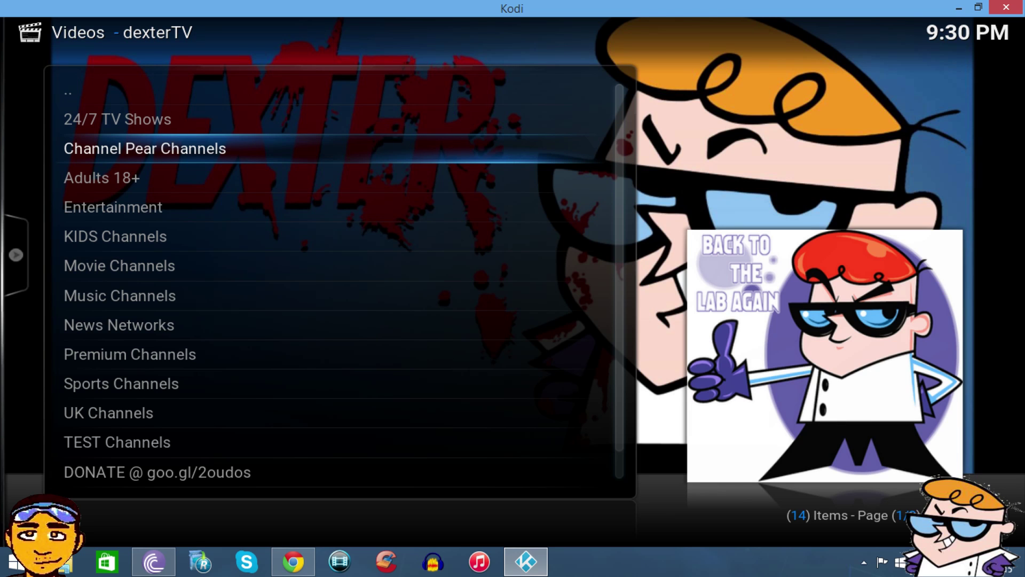
key(Down)
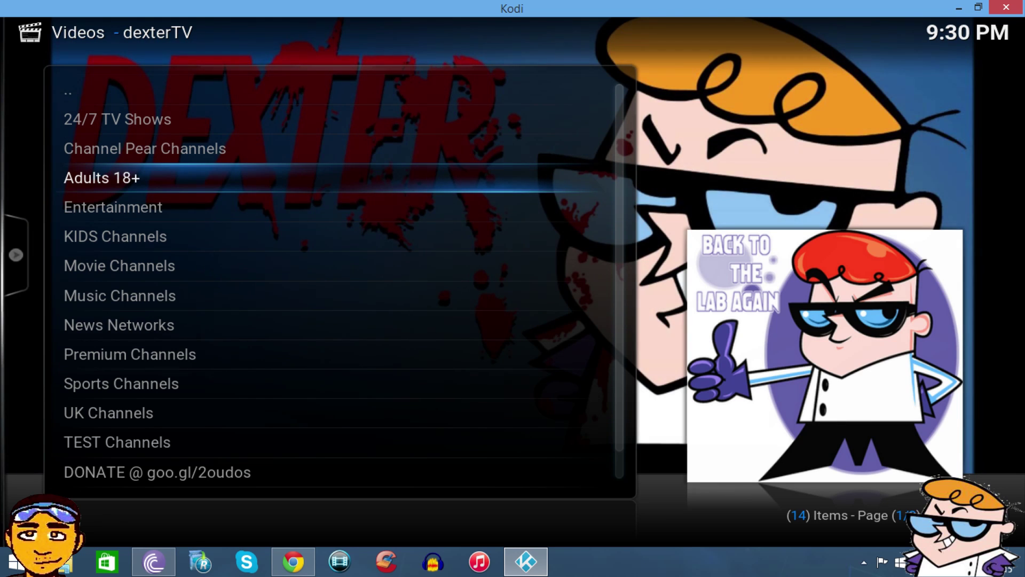
key(Down)
key(Down)
key(Down)
key(Down)
key(Down)
key(Down)
key(Down)
key(Down)
key(Down)
key(Down)
key(Down)
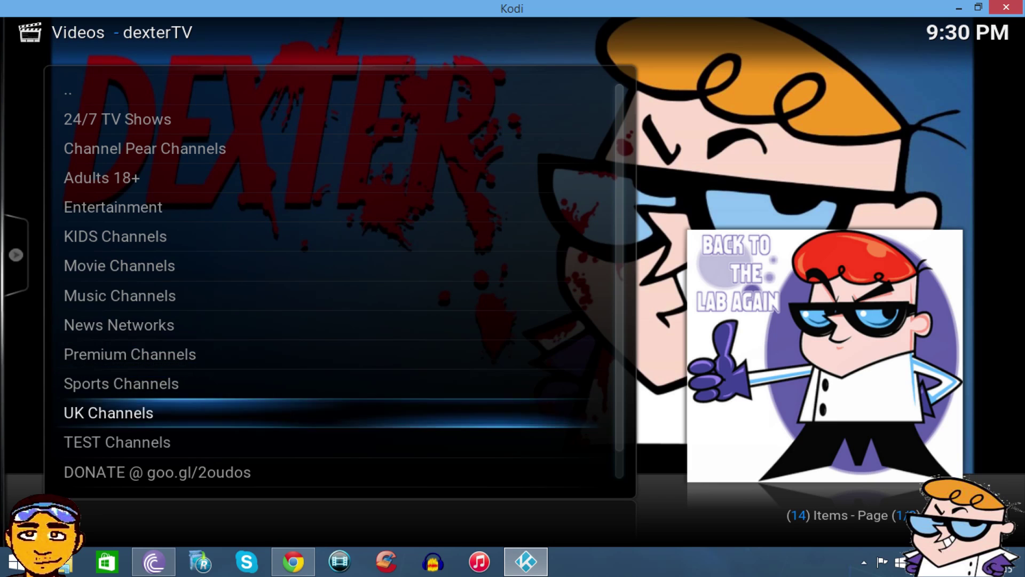
key(Return)
key(Up)
key(Up)
key(Up)
key(Up)
key(Up)
key(Up)
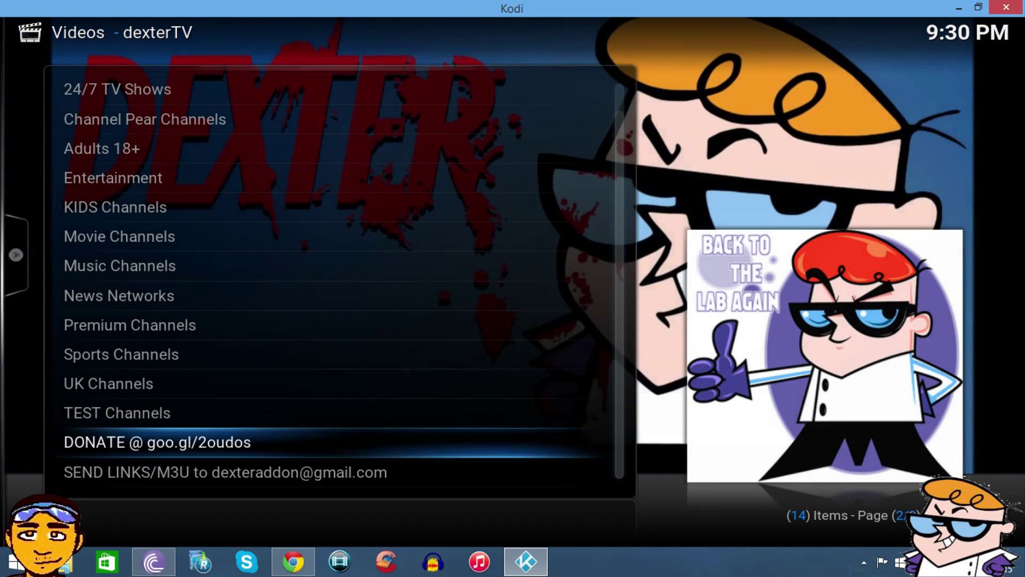
Step: Open the Channel Pear Channels category in dexterTV
key(Up)
key(Up)
key(Up)
key(Up)
key(Up)
key(Up)
key(Up)
key(Up)
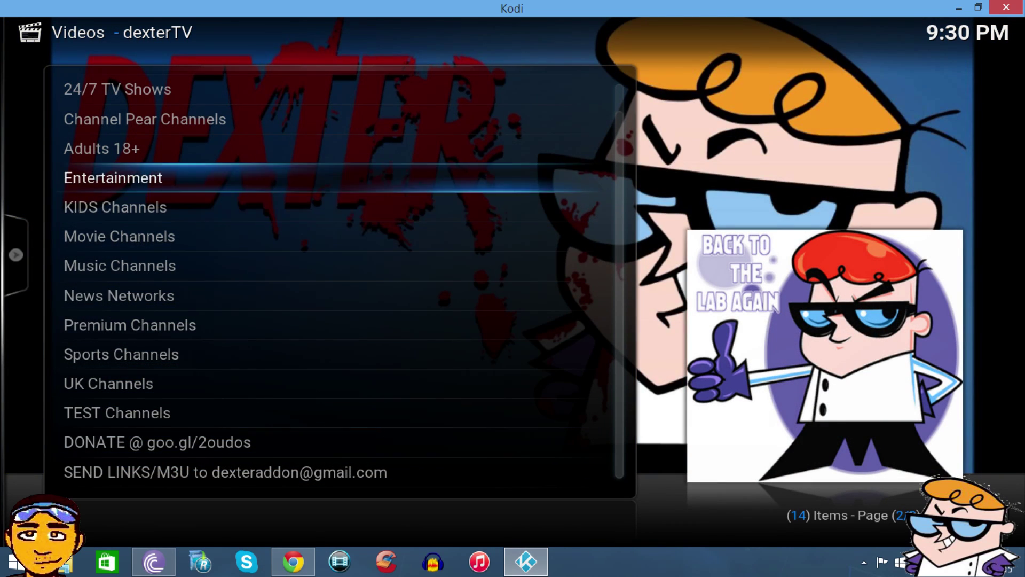
key(Down)
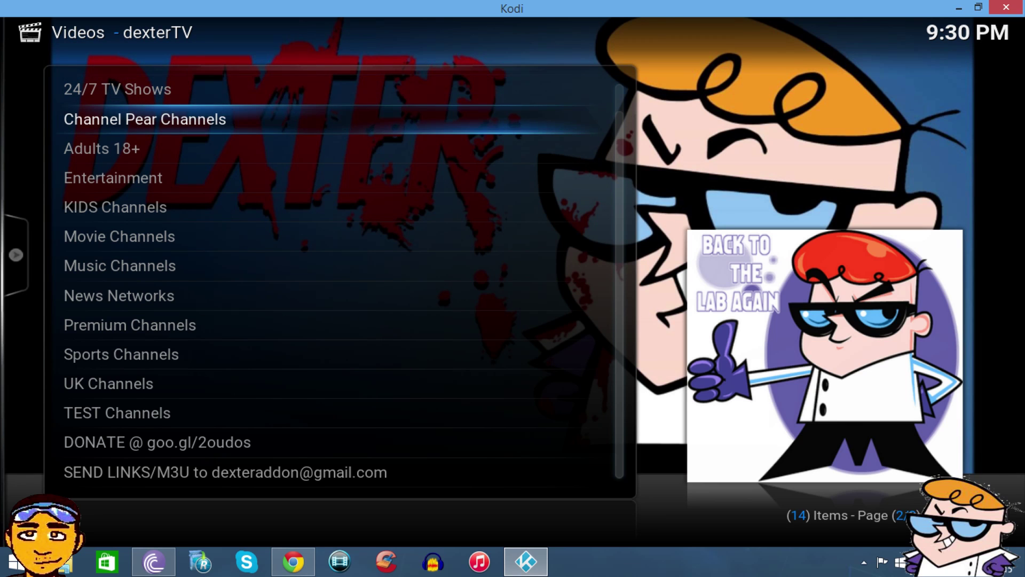
key(Return)
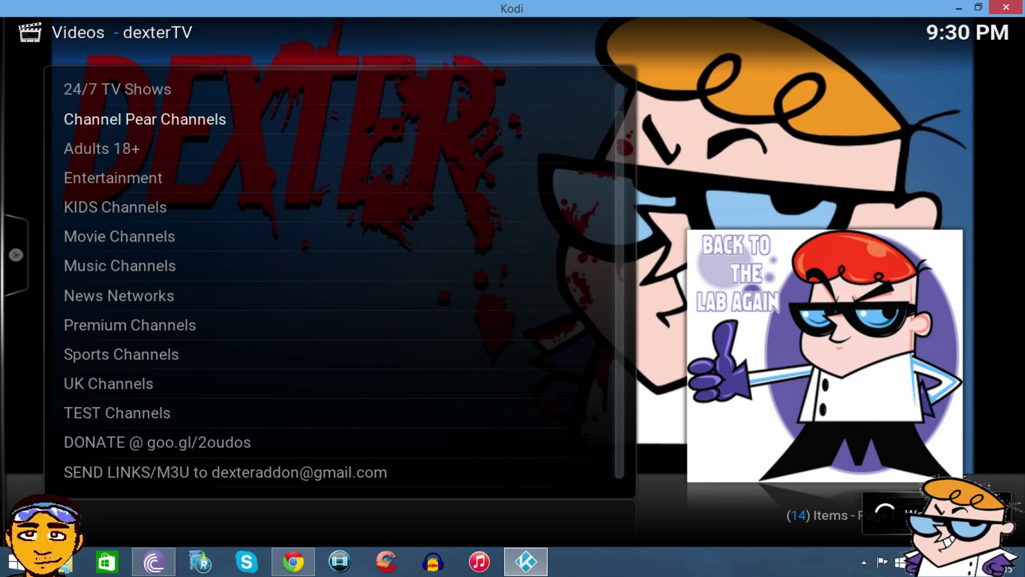
Step: Look through the first channels listed in the Channel Pear Channels category
key(Down)
key(Down)
key(Down)
key(Down)
key(Down)
key(Down)
key(Down)
key(Down)
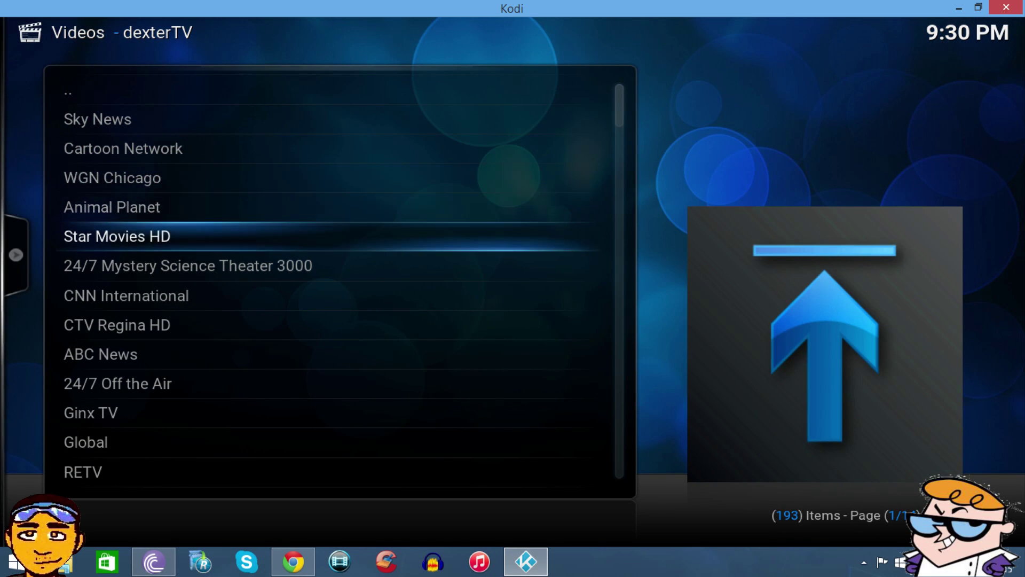
key(Up)
key(Up)
key(Up)
key(Up)
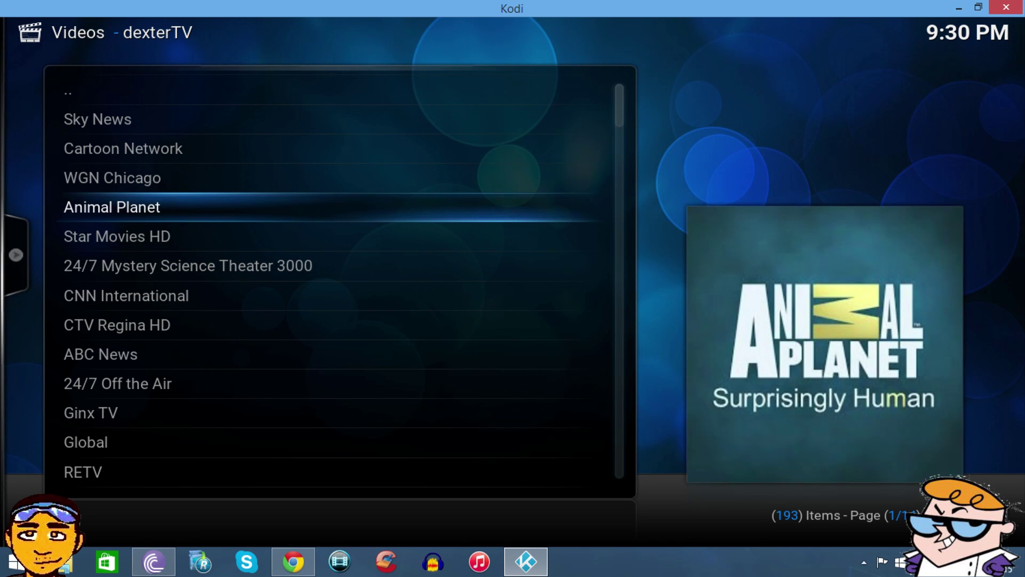
key(Down)
key(Up)
key(Up)
key(Up)
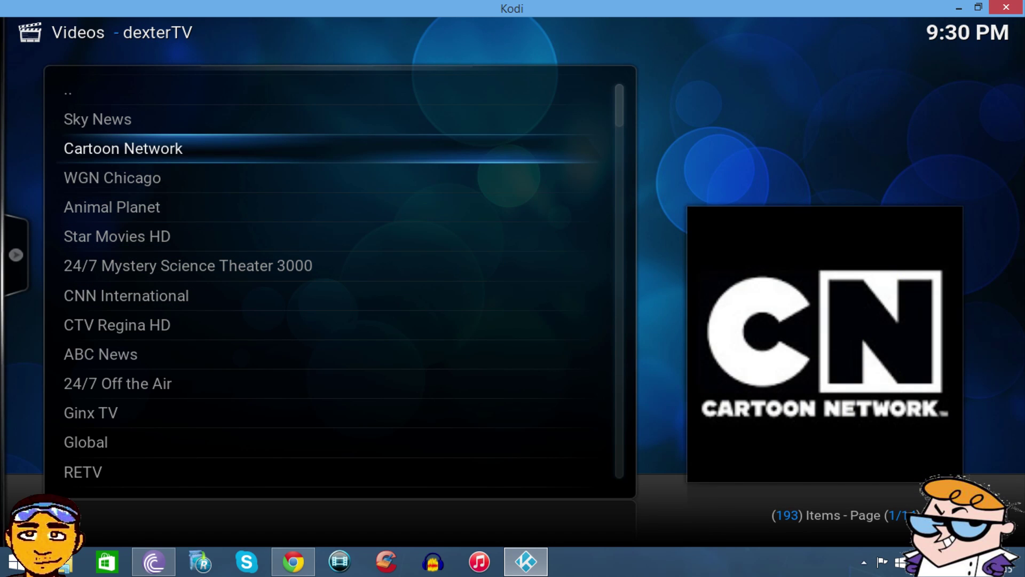
Step: Test the Cartoon Network and ABC News streams from the Channel Pear Channels list, stopping the playback of each
key(Return)
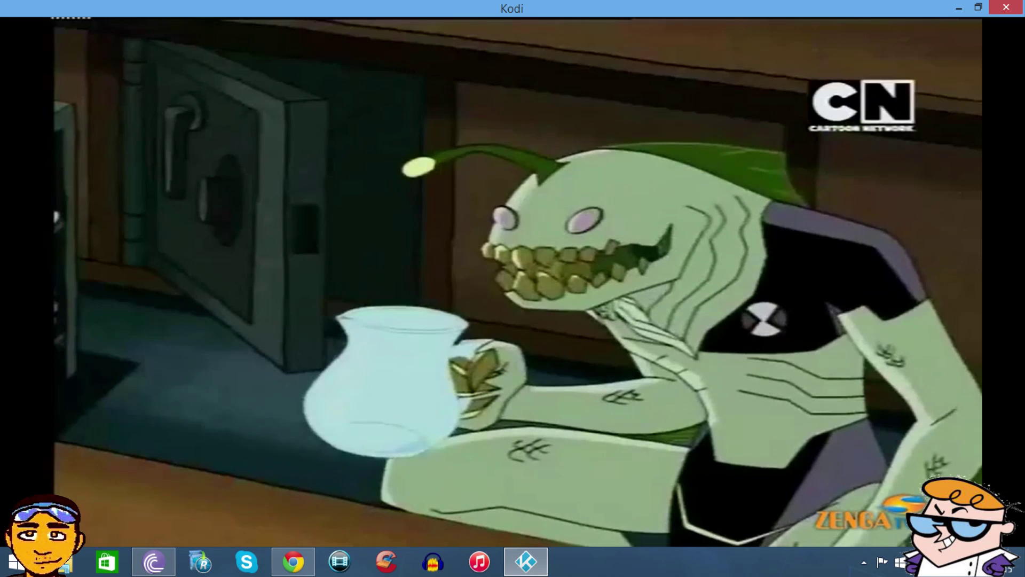
key(x)
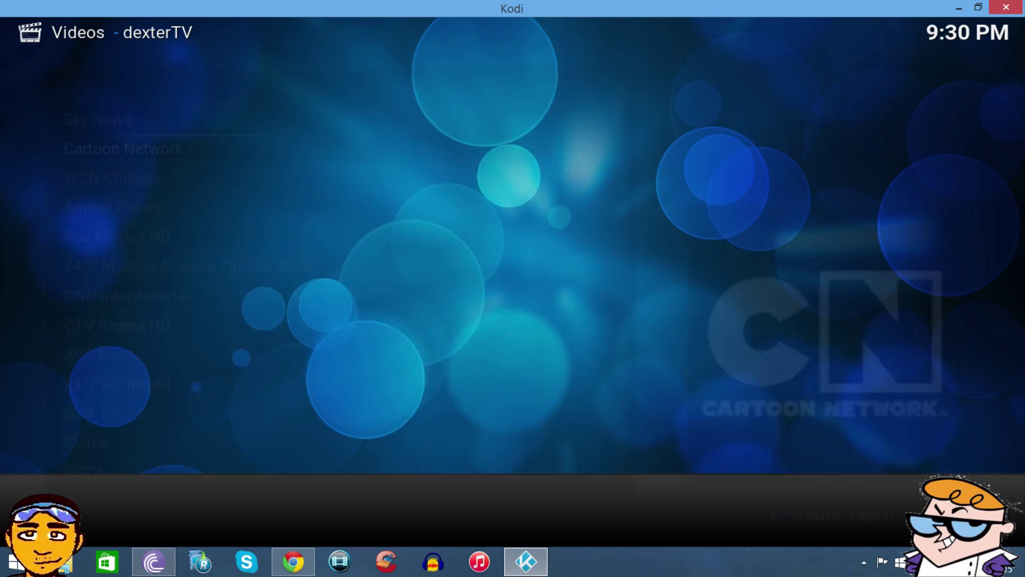
key(Down)
key(Down)
key(Down)
key(Down)
key(Down)
key(Down)
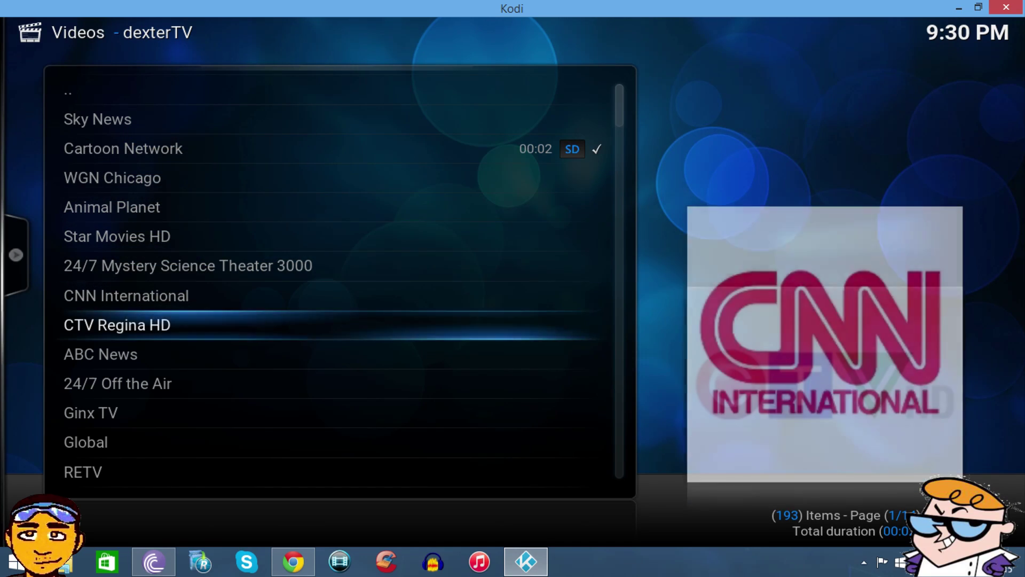
key(Down)
key(Return)
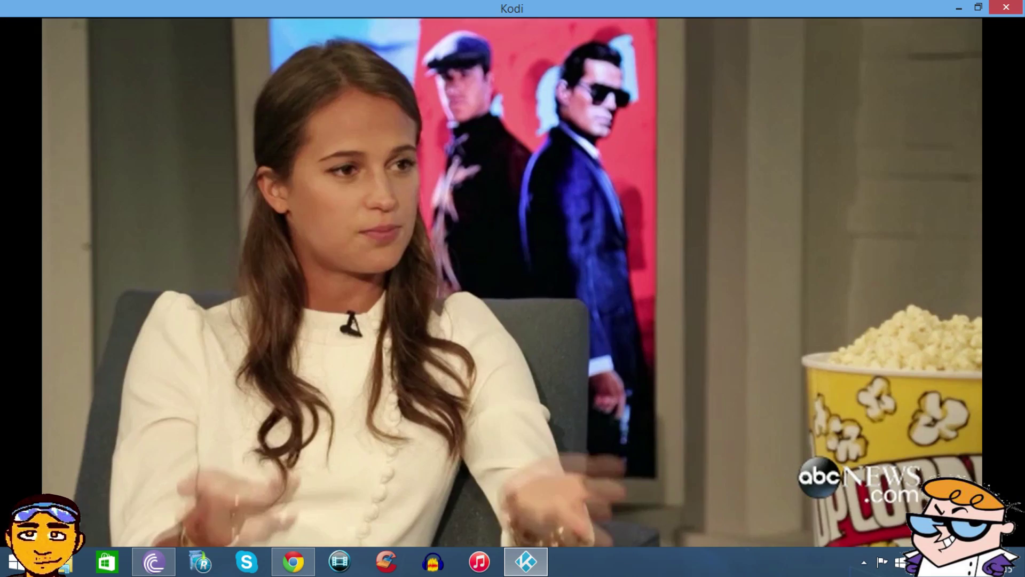
key(Return)
key(Right)
key(Return)
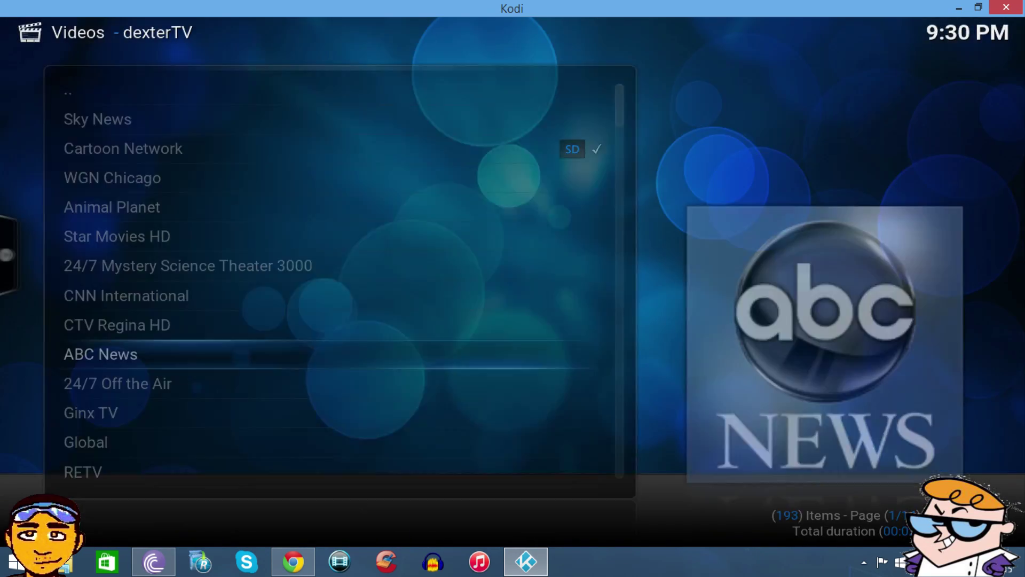
Step: Go back from the Channel Pear Channels list to dexterTV's channel categories
key(Up)
key(Up)
key(Up)
key(Up)
key(Up)
key(Up)
key(Up)
key(Up)
key(Up)
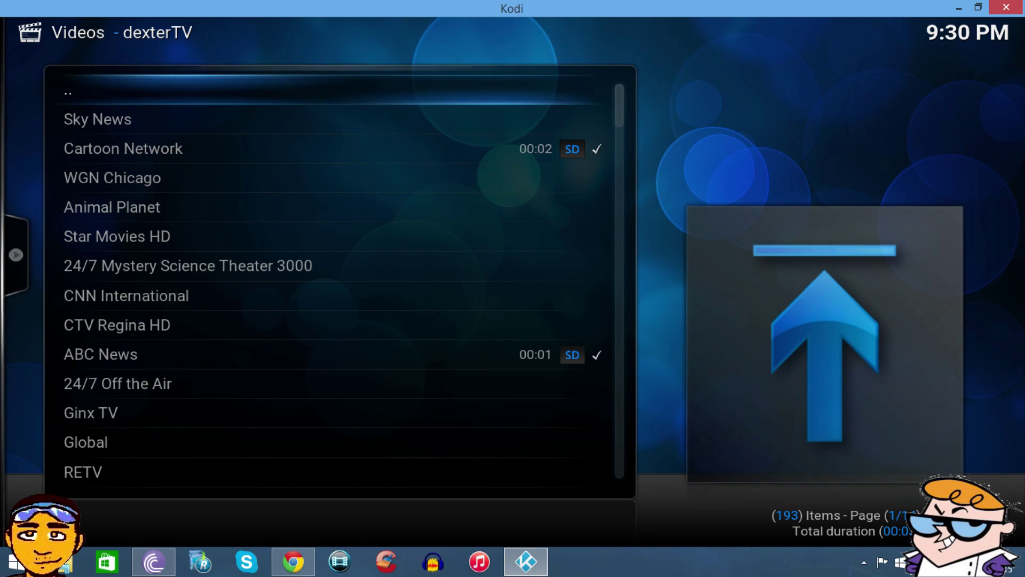
key(Return)
Step: Open the UK Channels category in dexterTV
key(Down)
key(Down)
key(Down)
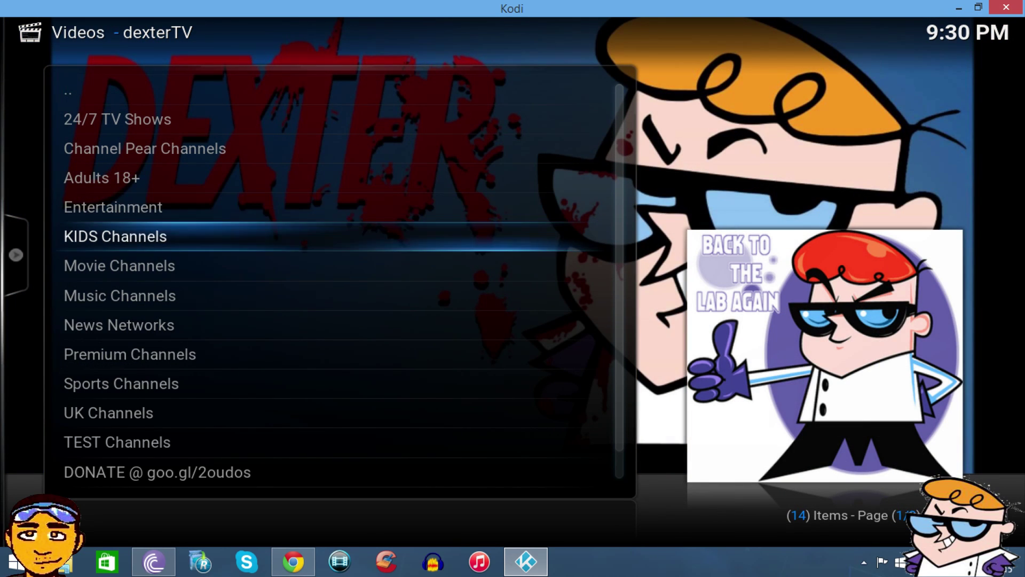
key(Down)
key(Down)
key(Down)
key(Down)
key(Down)
key(Down)
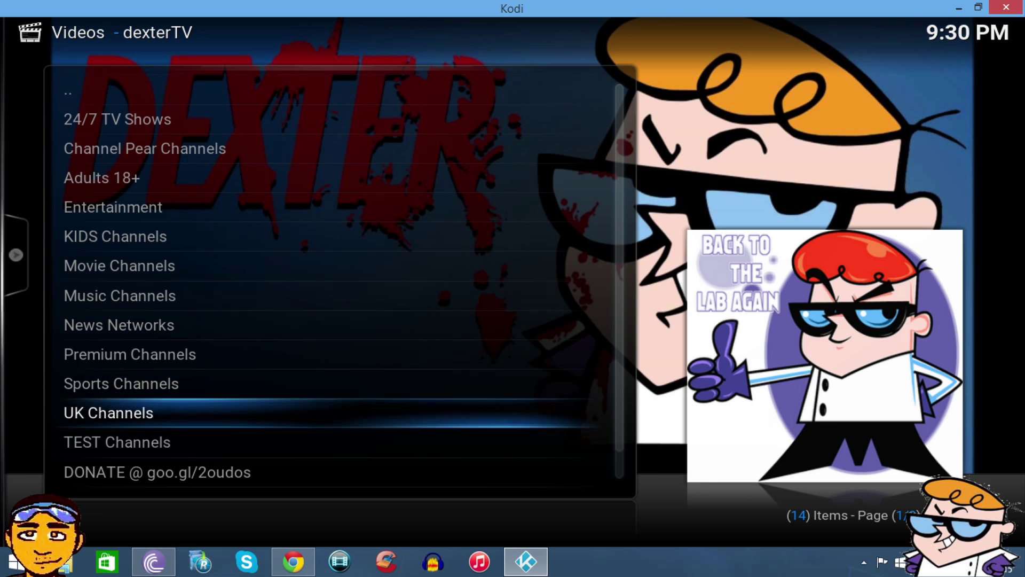
key(Return)
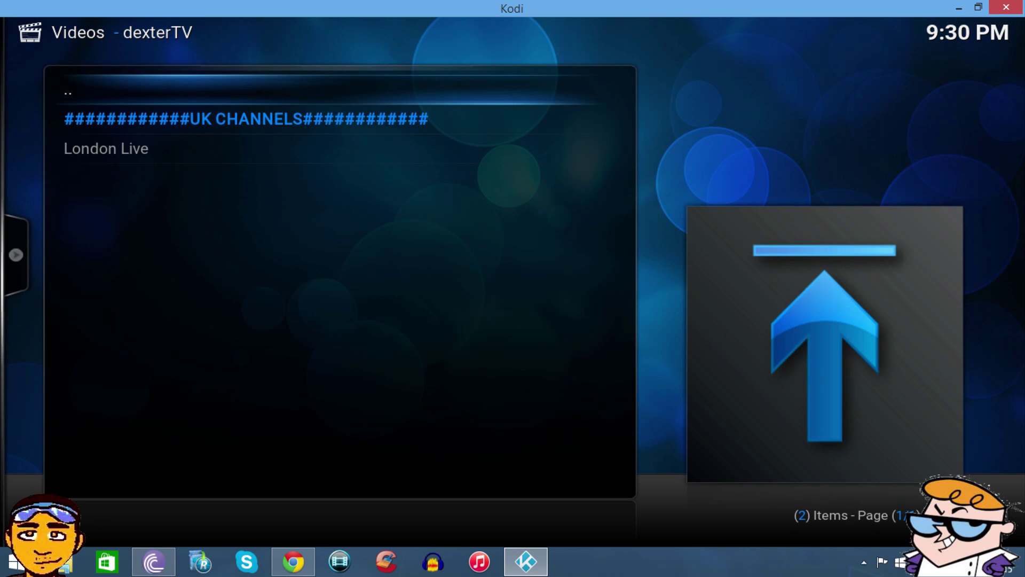
Step: Play the London Live channel briefly and stop its playback
key(Down)
key(Down)
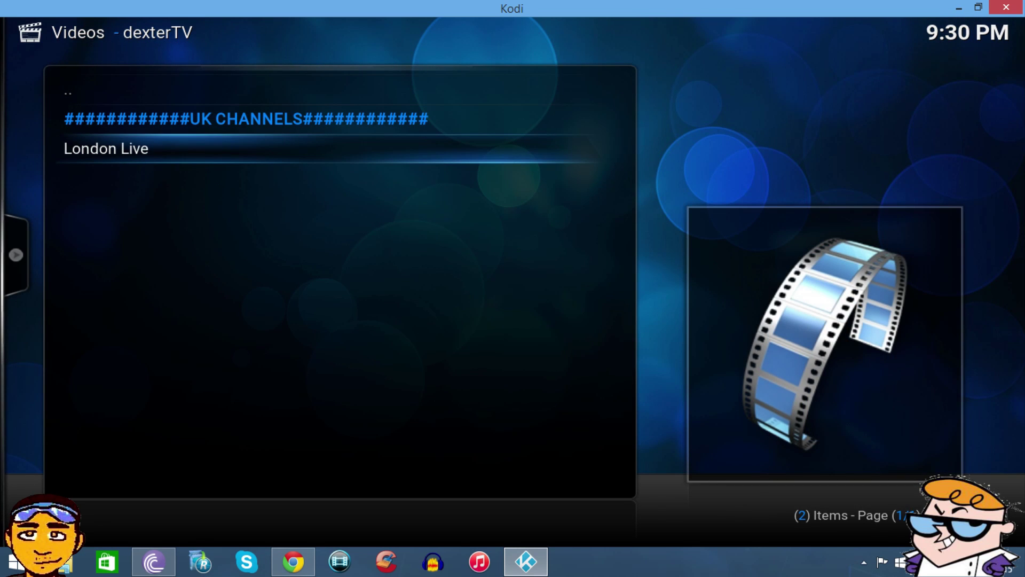
key(Return)
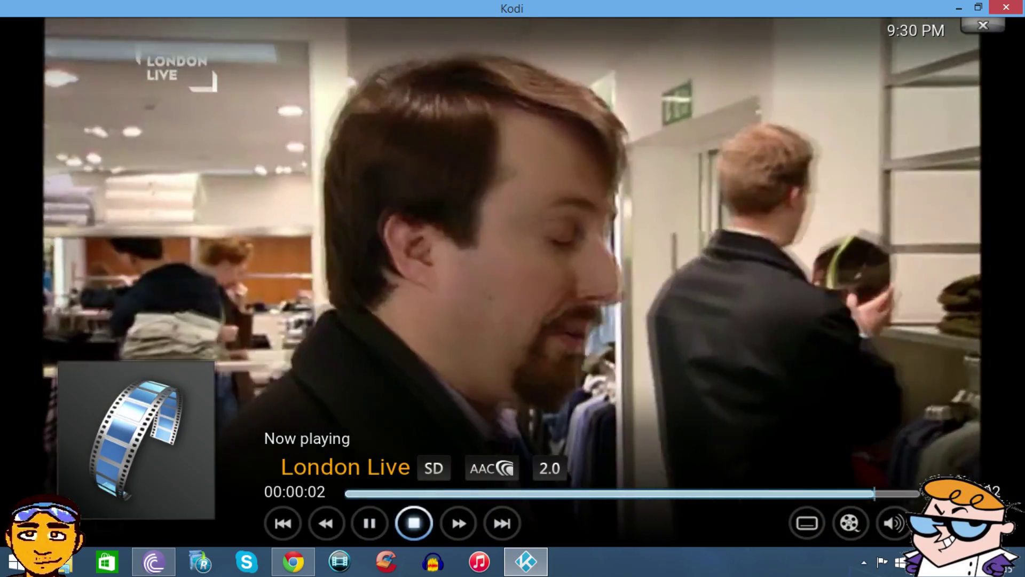
key(x)
Step: Leave the UK Channels list and open the Sports Channels category
key(Up)
key(Up)
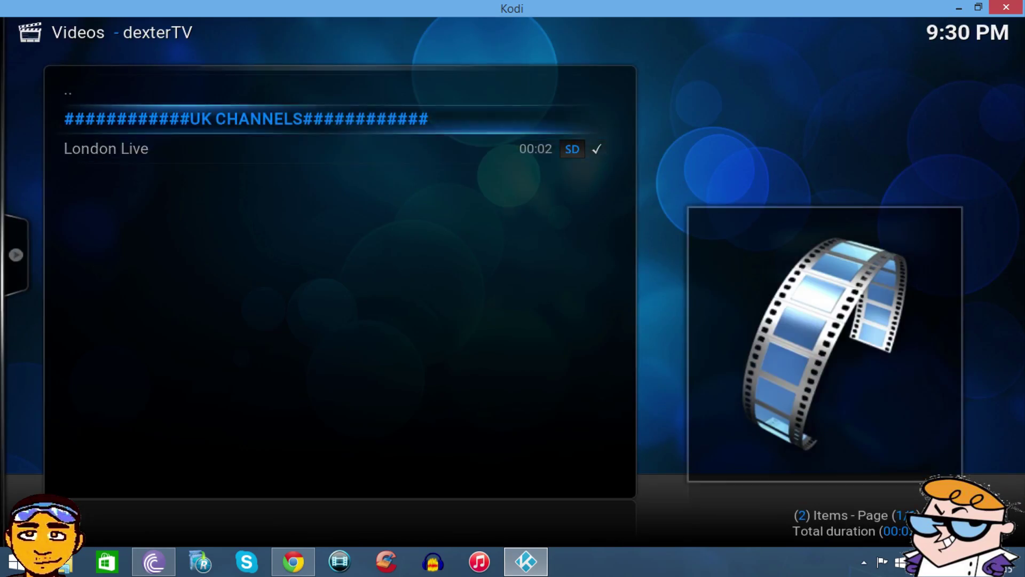
key(Return)
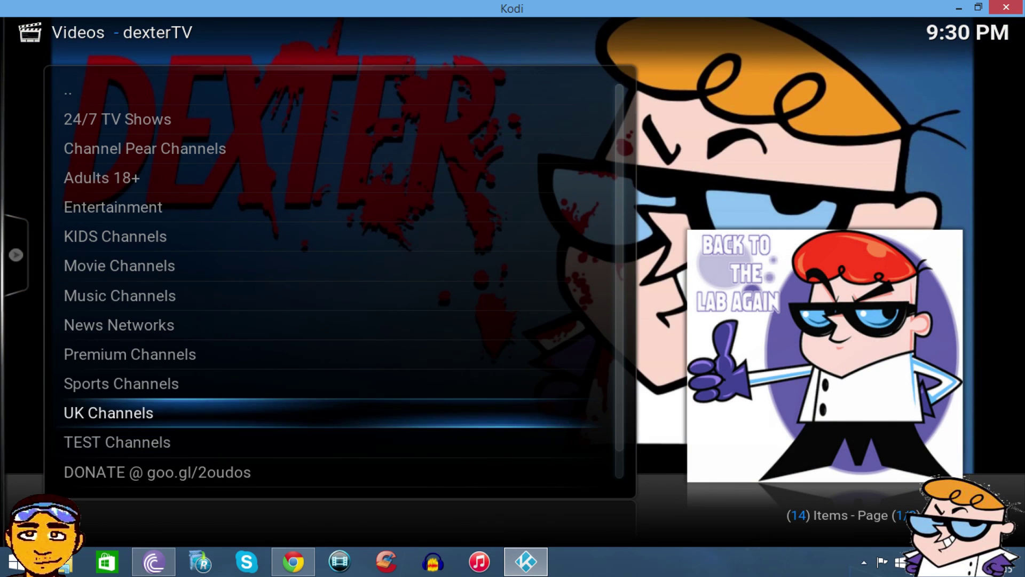
key(Up)
key(Return)
Step: Look through the first sports channels listed, from Big Ten Networks to the FOX Sports entries
key(Down)
key(Down)
key(Down)
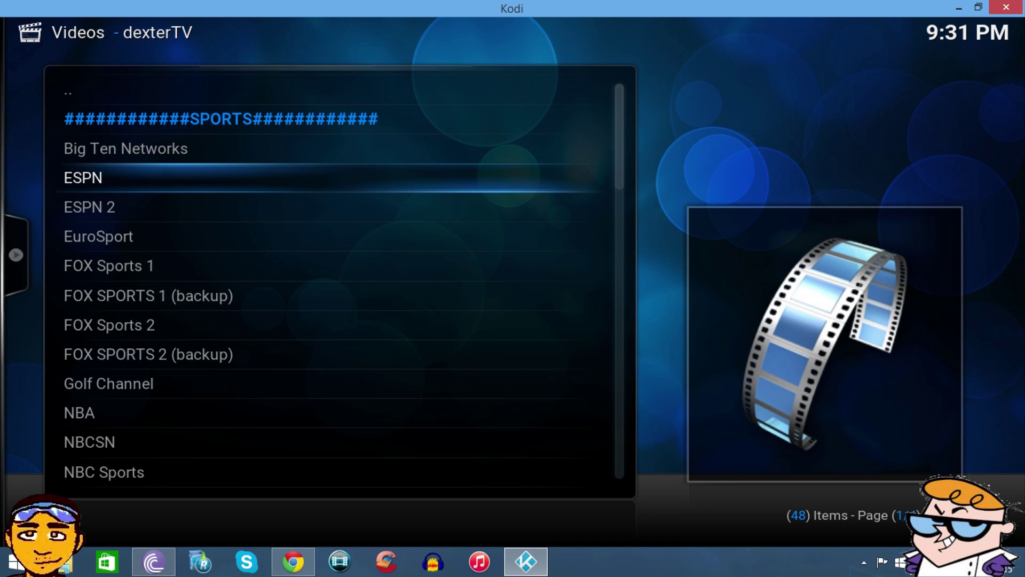
key(Down)
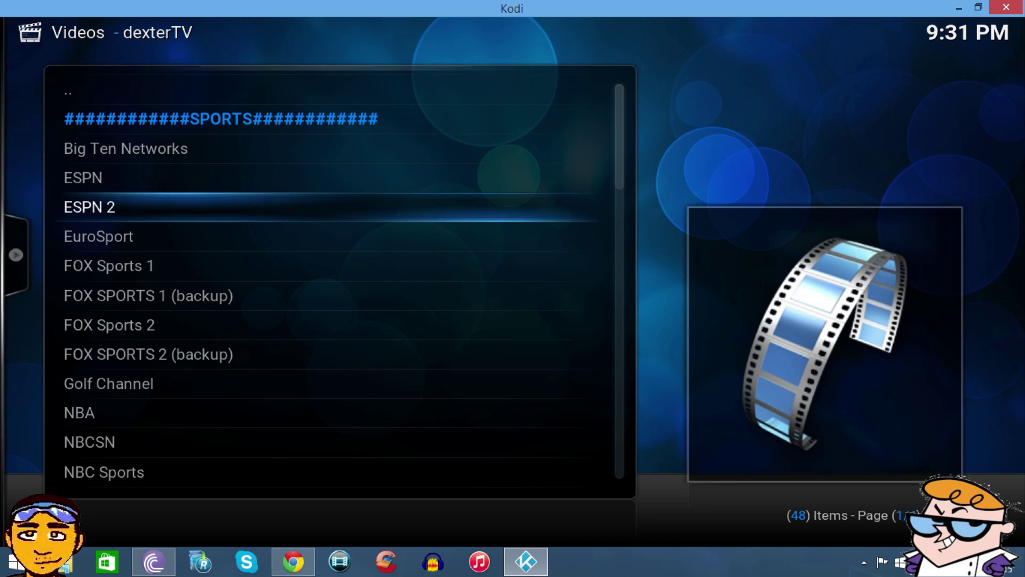
key(Down)
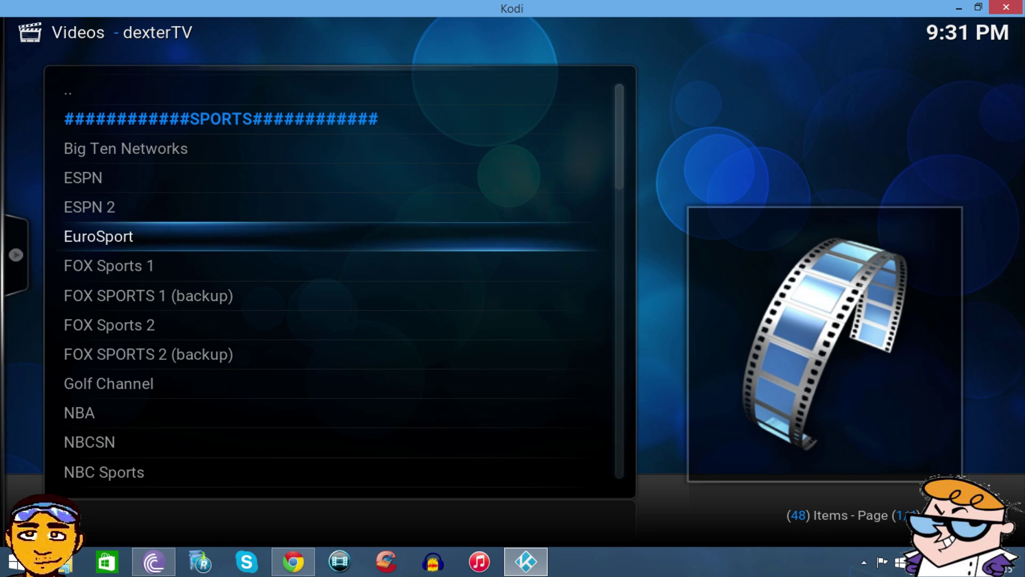
key(Down)
key(Down)
key(Down)
key(Down)
key(Up)
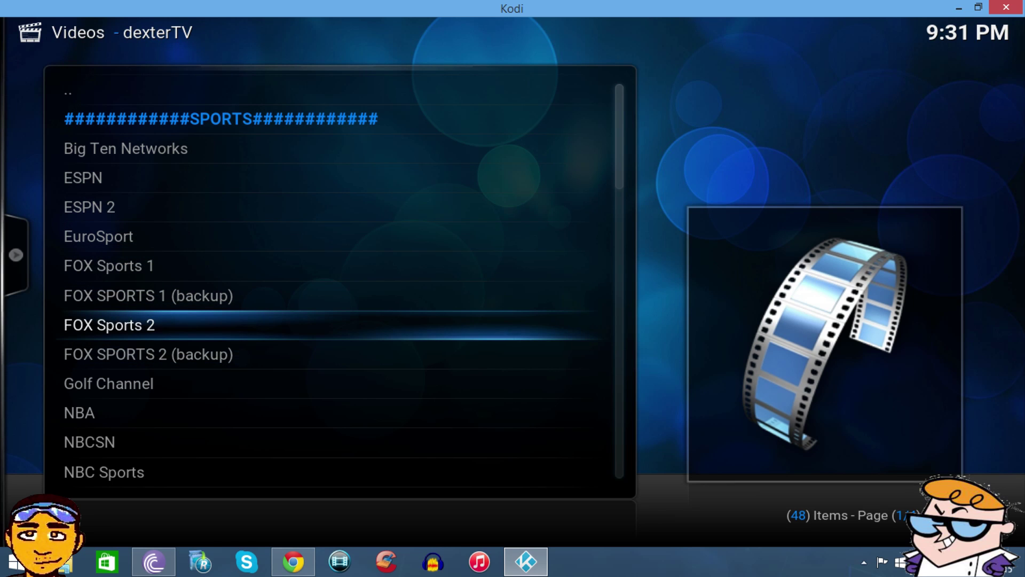
key(Down)
key(Up)
key(Up)
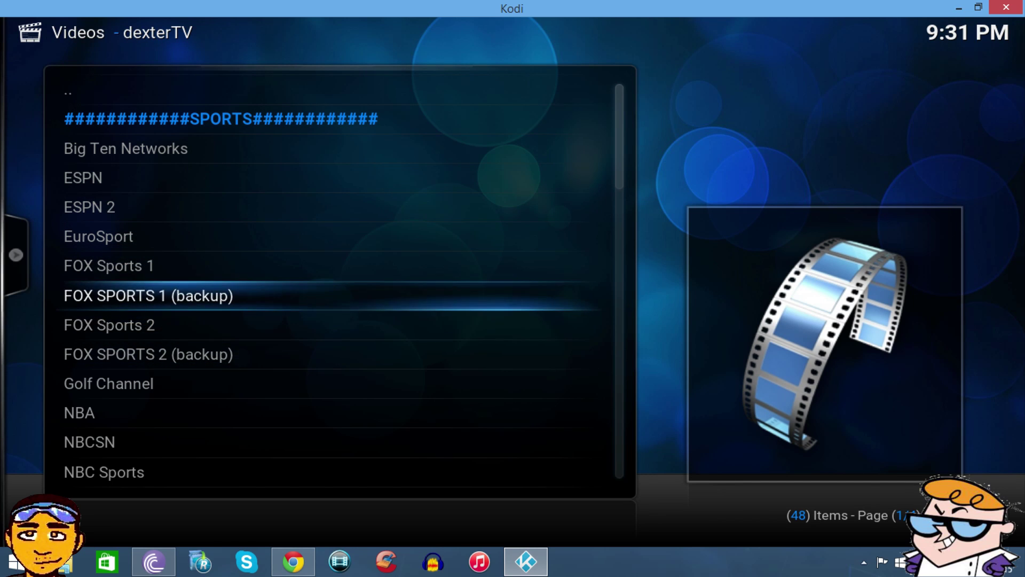
Step: Play the FOX SPORTS 1 (backup) channel briefly and stop its playback
key(Return)
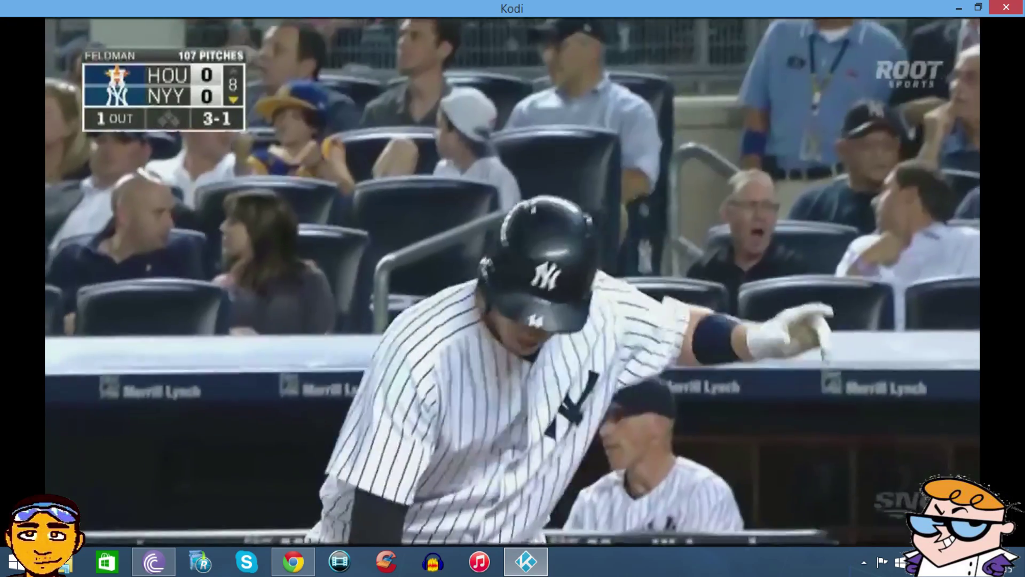
key(m)
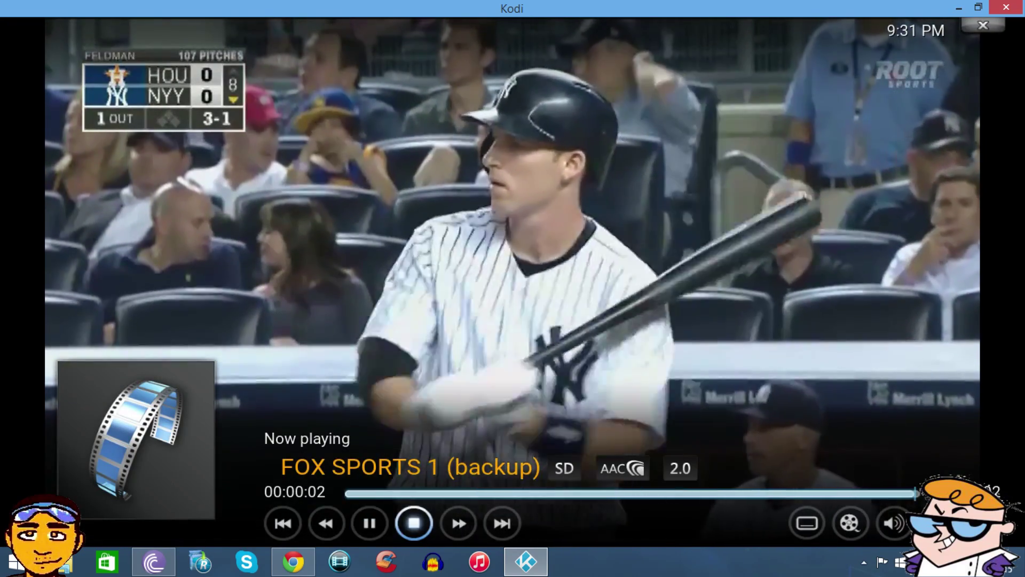
key(Return)
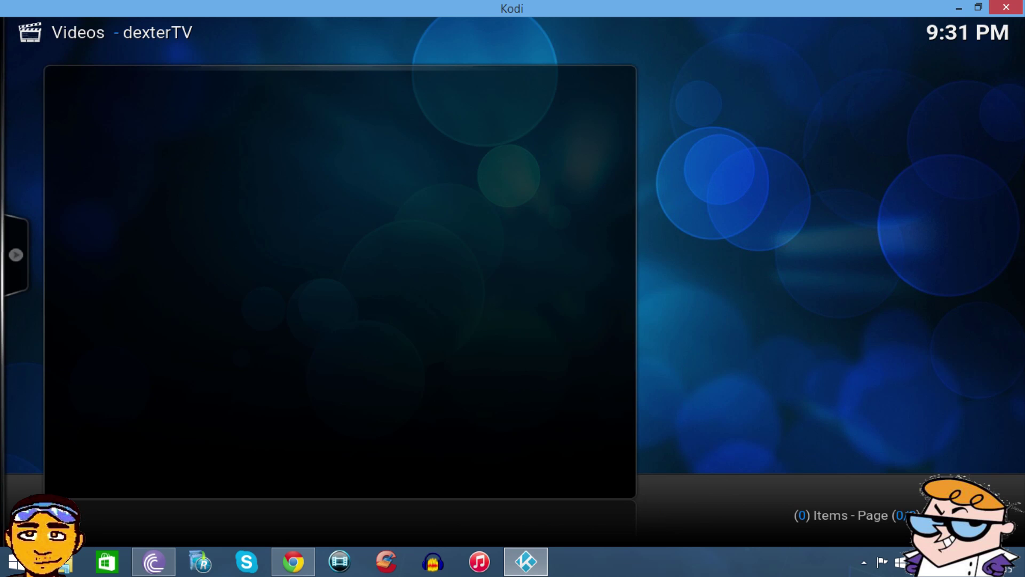
Step: Go back from the Sports Channels list to dexterTV's channel categories
key(Up)
key(Up)
key(Up)
key(Up)
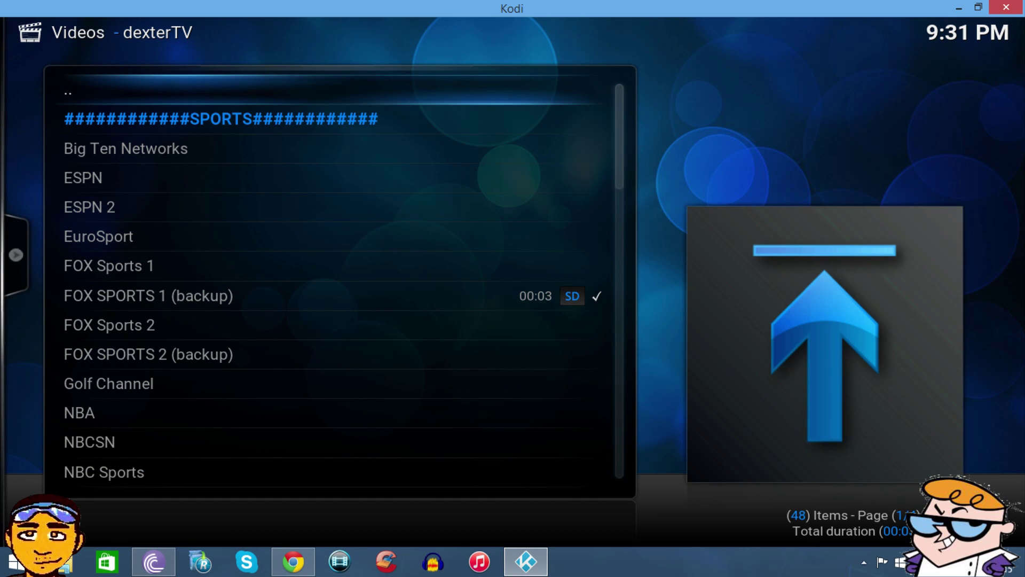
key(Return)
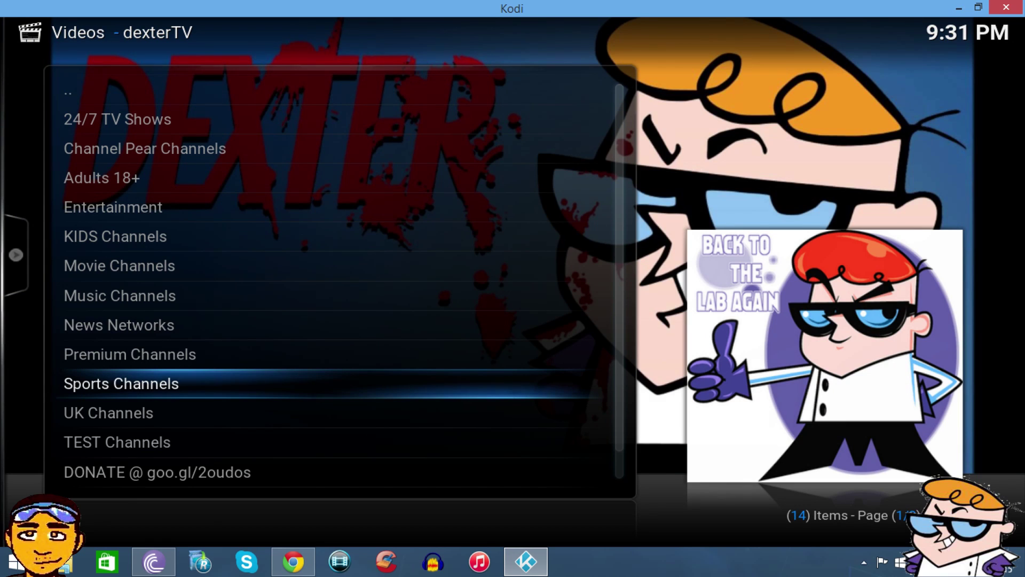